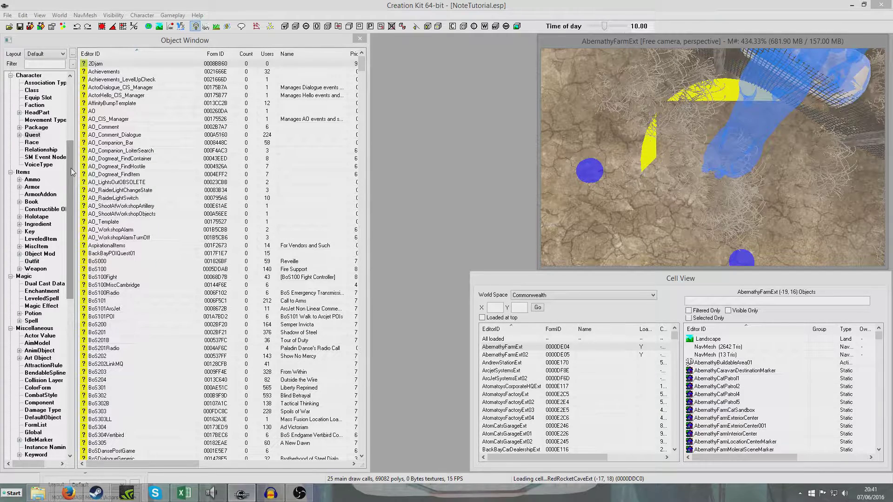
Step: Show the Book records in the Object Window and scroll down to the note entries
{"action": "left_click", "coordinate": [31, 201]}
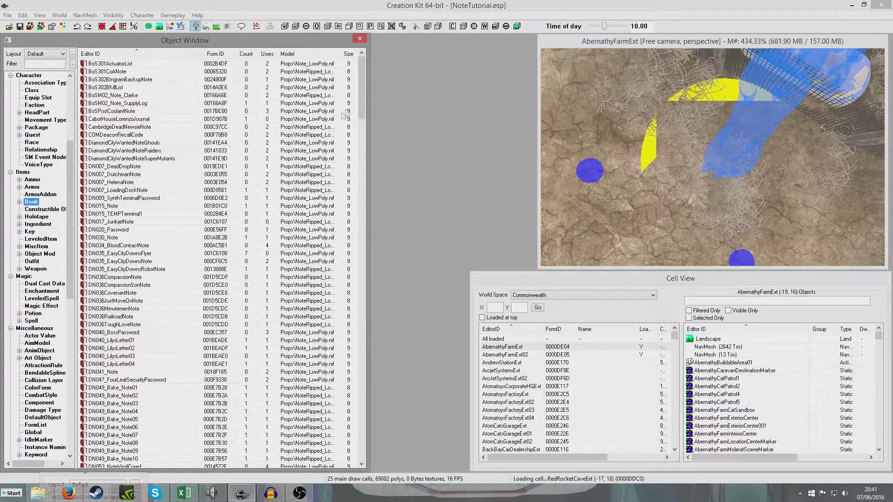
{"action": "left_click_drag", "start_coordinate": [364, 94], "coordinate": [356, 236]}
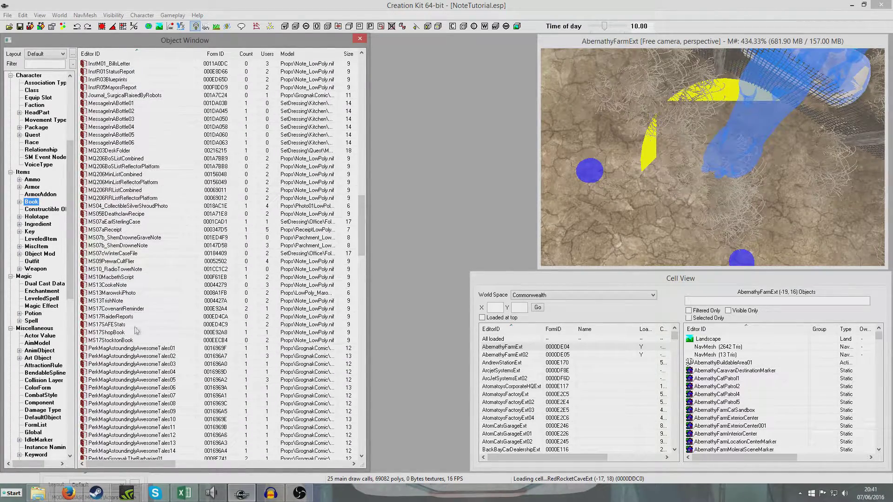
{"action": "left_click_drag", "start_coordinate": [362, 254], "coordinate": [342, 250]}
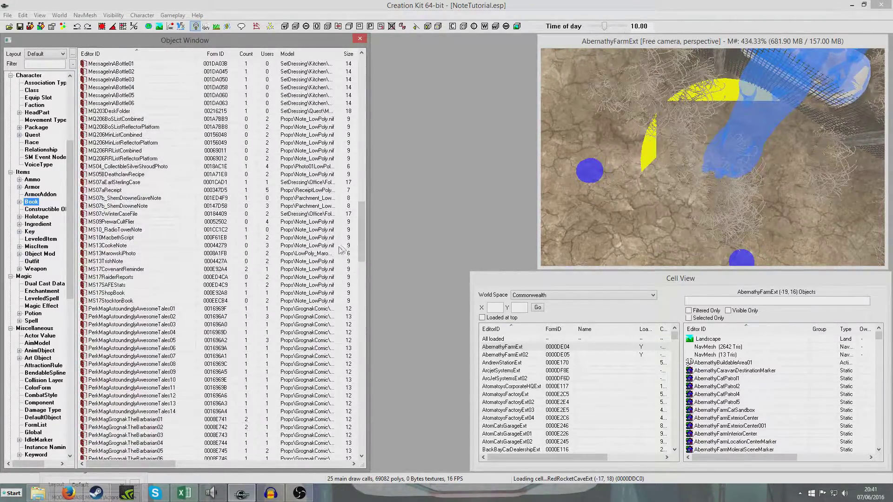
Step: Preview the MS13TrishNote, MS13MarowskiPhoto and MS07b_ShemDrowneGraveNote models, then close the preview
{"action": "right_click", "coordinate": [320, 262]}
{"action": "left_click", "coordinate": [345, 334]}
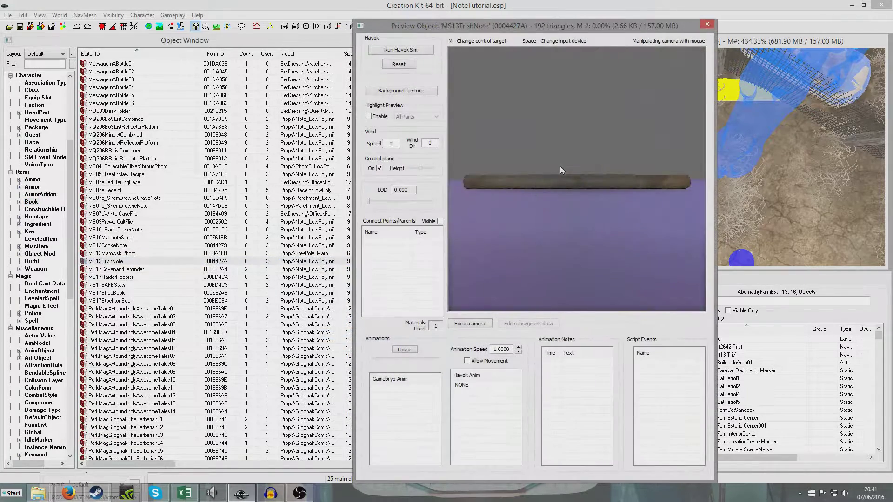
{"action": "left_click", "coordinate": [307, 254]}
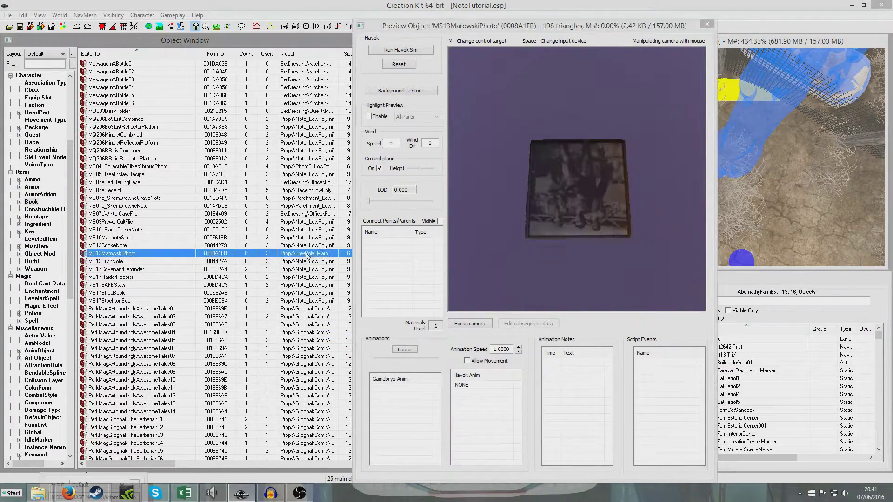
{"action": "key", "text": "Up"}
{"action": "key", "text": "Up"}
{"action": "key", "text": "Up"}
{"action": "key", "text": "Up"}
{"action": "key", "text": "Up"}
{"action": "key", "text": "Up"}
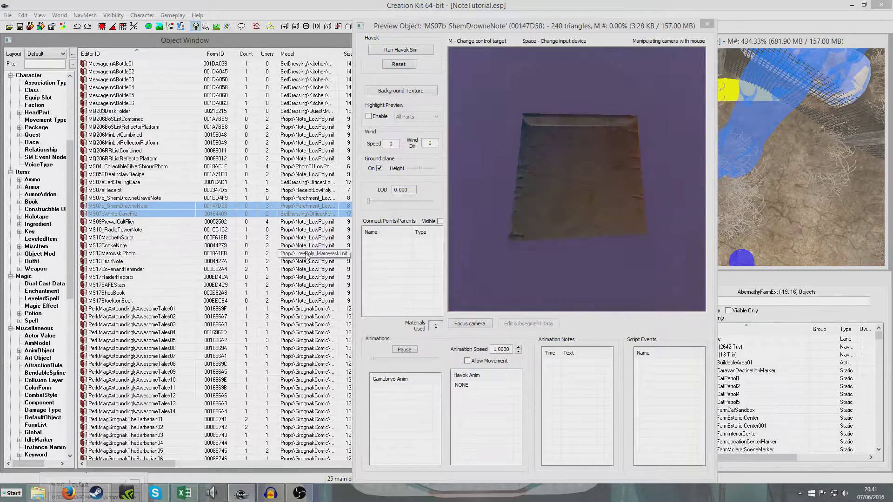
{"action": "key", "text": "Up"}
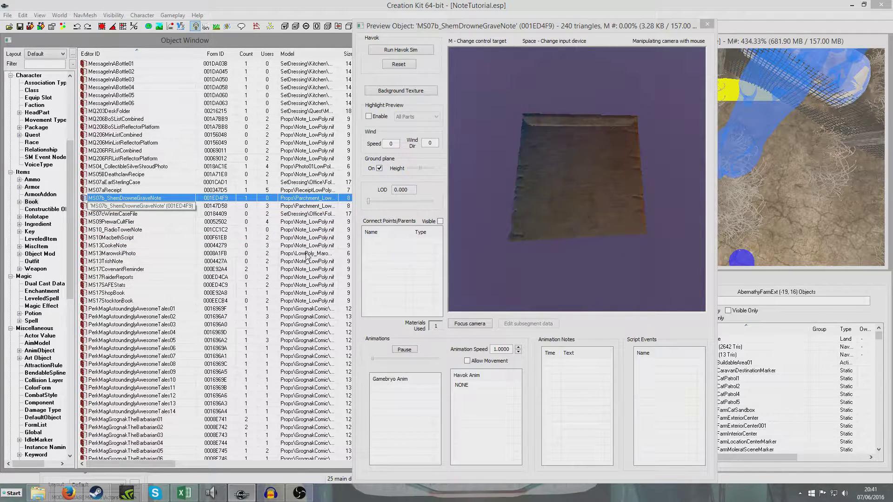
{"action": "left_click", "coordinate": [308, 262]}
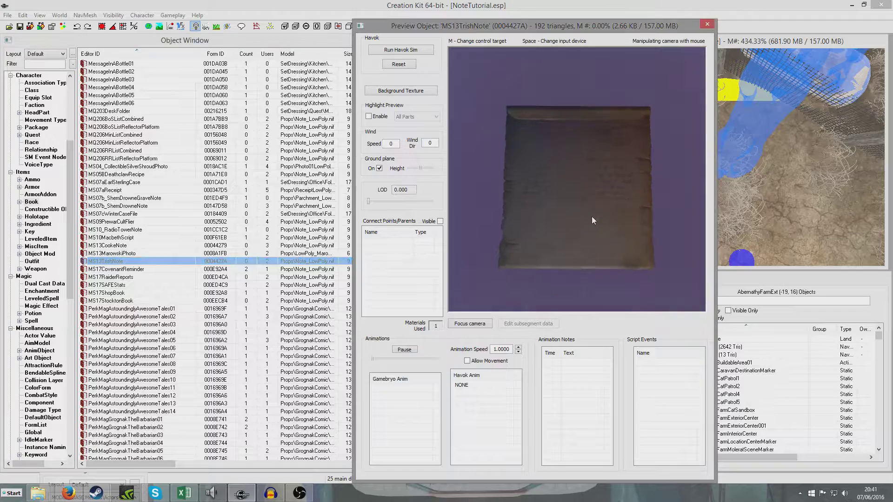
{"action": "left_click", "coordinate": [707, 23]}
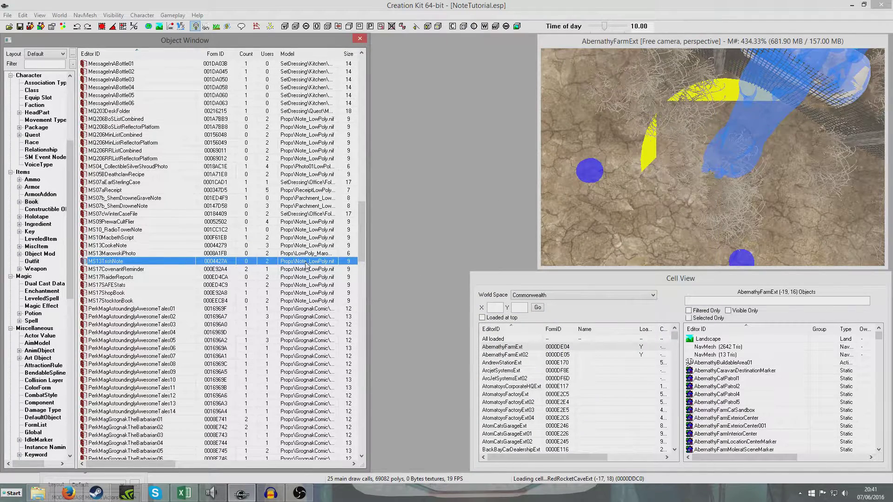
{"action": "double_click", "coordinate": [242, 264]}
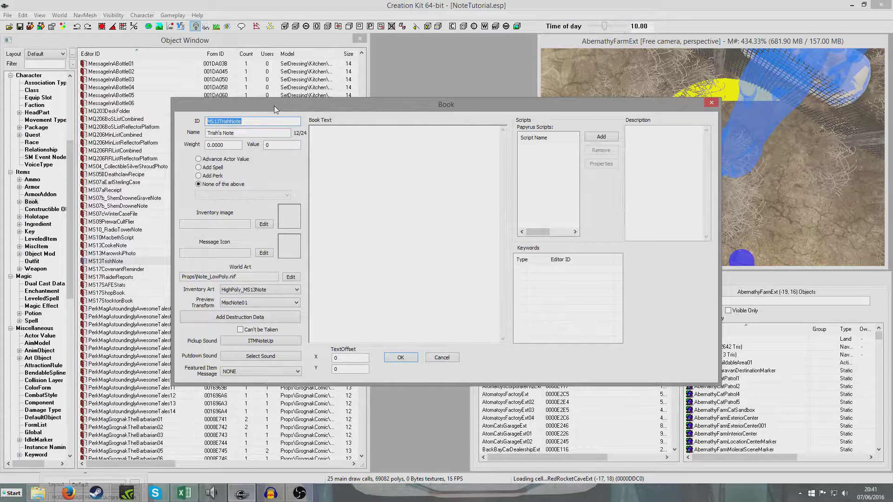
{"action": "type", "text": "Tut"}
{"action": "left_click_drag", "start_coordinate": [241, 135], "coordinate": [195, 131]}
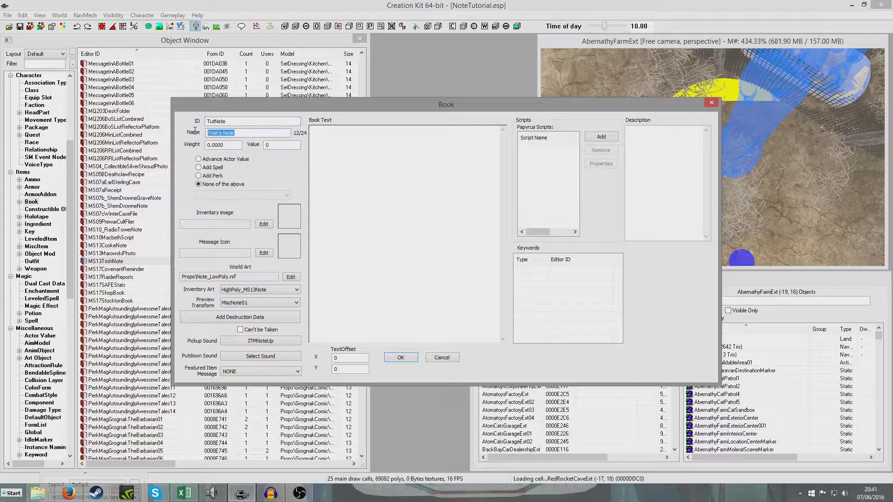
{"action": "type", "text": "Tutpo"}
{"action": "key", "text": "BackSpace"}
{"action": "key", "text": "BackSpace"}
{"action": "type", "text": "orial Note"}
{"action": "left_click", "coordinate": [711, 103]}
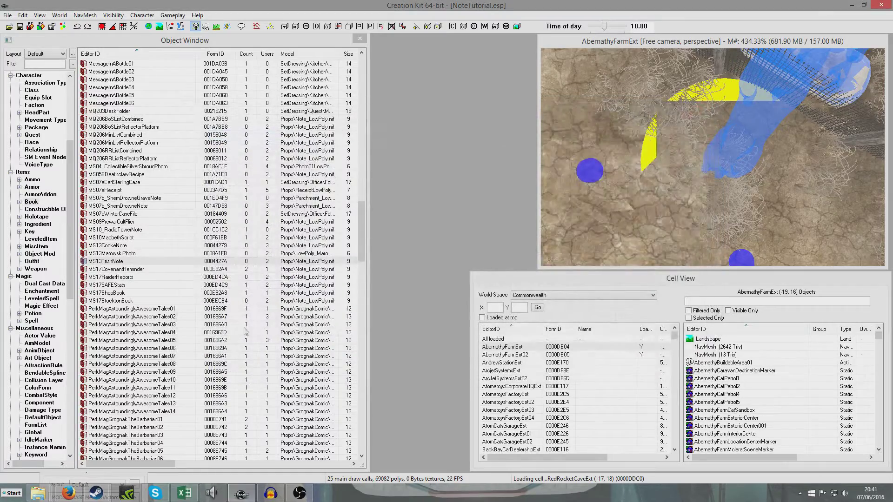
Step: Open the DN131_SwanLog03 note from the Book list for editing
{"action": "left_click", "coordinate": [136, 279]}
{"action": "scroll", "coordinate": [136, 280], "scroll_direction": "down", "scroll_amount": 5}
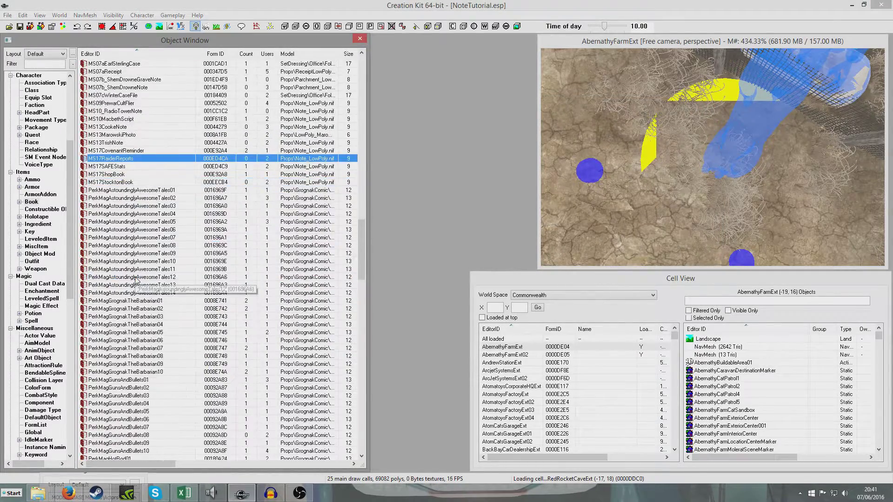
{"action": "scroll", "coordinate": [140, 200], "scroll_direction": "up", "scroll_amount": 15}
{"action": "left_click", "coordinate": [131, 183]}
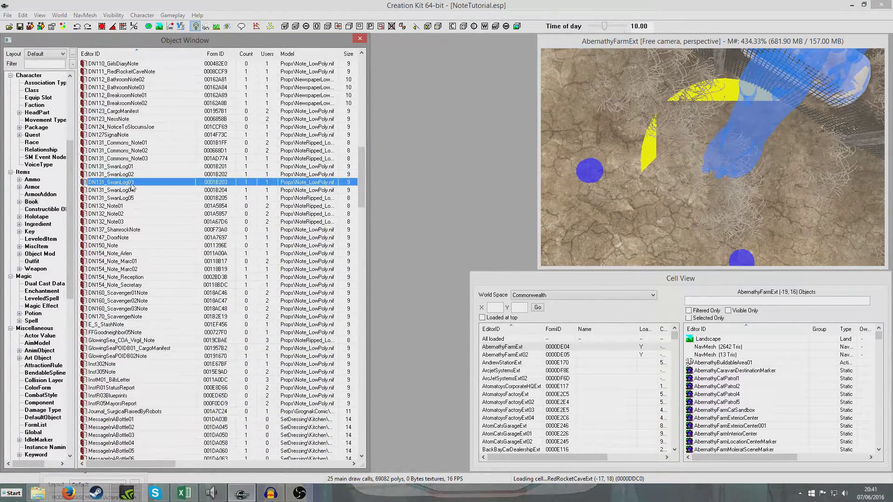
{"action": "double_click", "coordinate": [200, 183]}
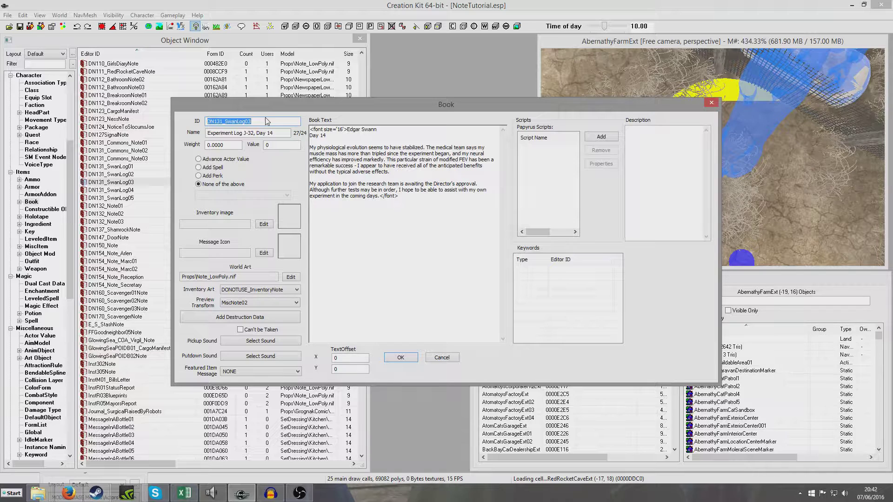
Step: Make it a new form TutorialNote named 'Tutorial Note' with text 'This is a tutorial note.'
{"action": "type", "text": "TutorialNote"}
{"action": "left_click_drag", "start_coordinate": [273, 133], "coordinate": [190, 133]}
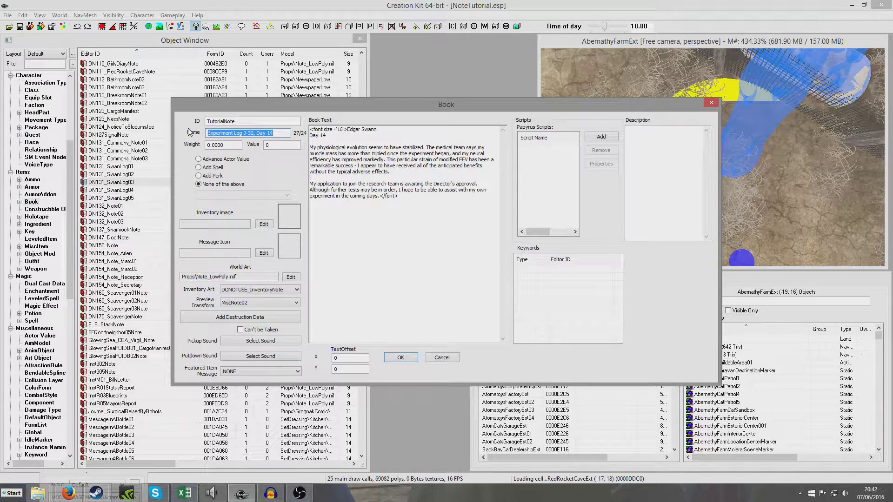
{"action": "type", "text": "Tutorial Note"}
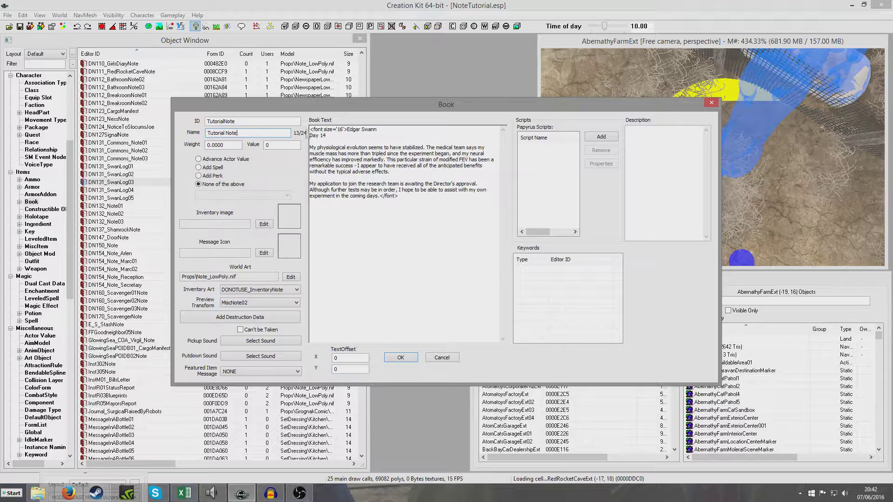
{"action": "left_click_drag", "start_coordinate": [310, 130], "coordinate": [352, 129]}
{"action": "left_click", "coordinate": [354, 129]}
{"action": "key", "text": "ctrl+a"}
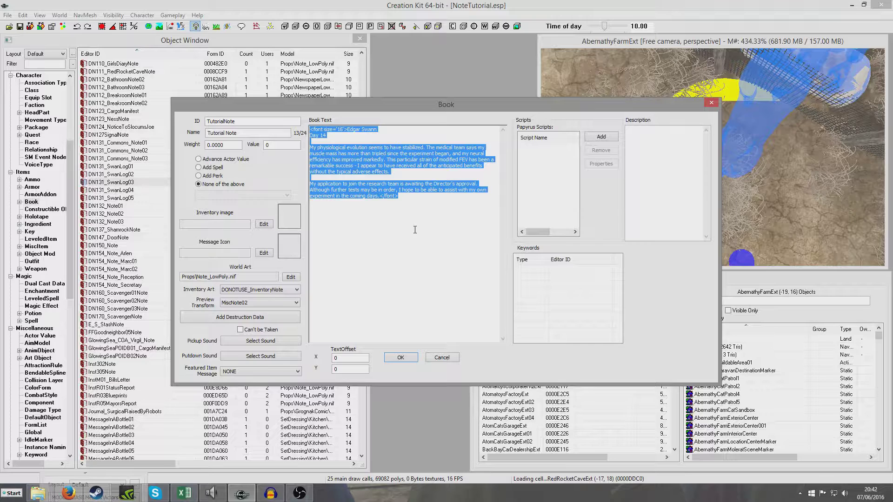
{"action": "key", "text": "Delete"}
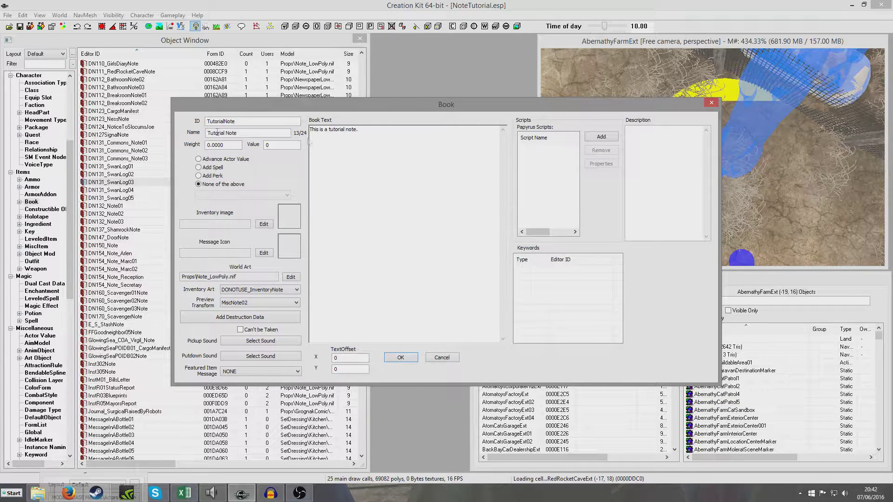
{"action": "left_click", "coordinate": [397, 360]}
{"action": "left_click", "coordinate": [462, 287]}
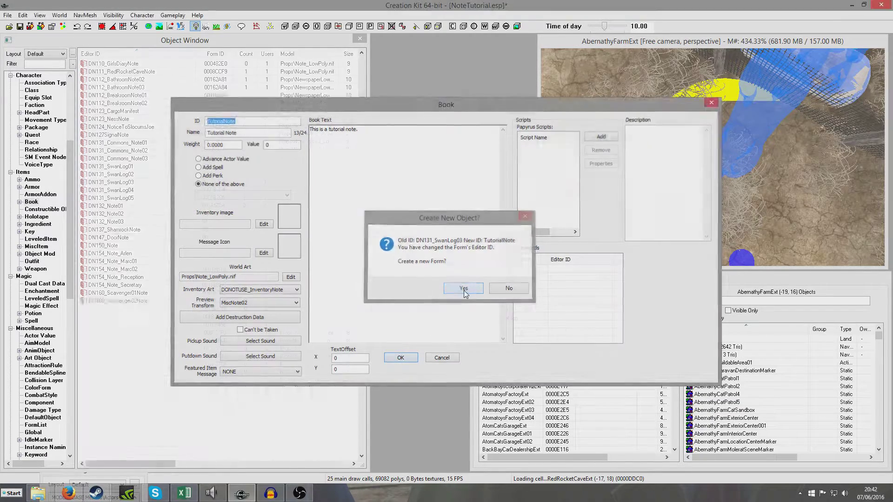
Step: Filter the Object Window list by 'tut' to find the TutorialNote
{"action": "left_click", "coordinate": [19, 26]}
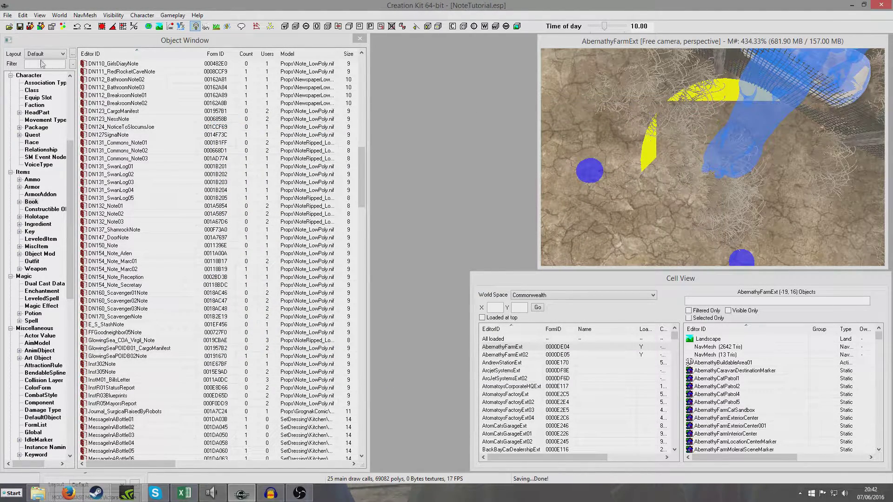
{"action": "left_click", "coordinate": [42, 62]}
{"action": "type", "text": "tut"}
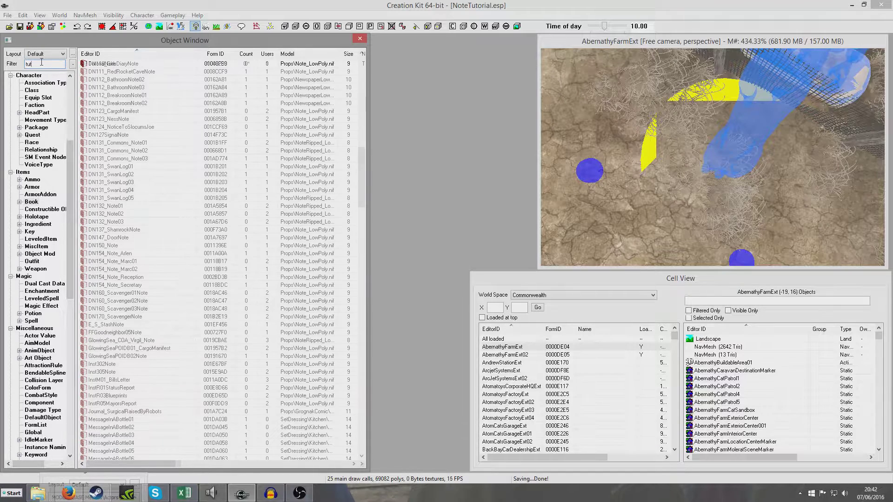
Step: Zoom the Render Window to the farm's long table and select its oil lamp
{"action": "left_click", "coordinate": [641, 44]}
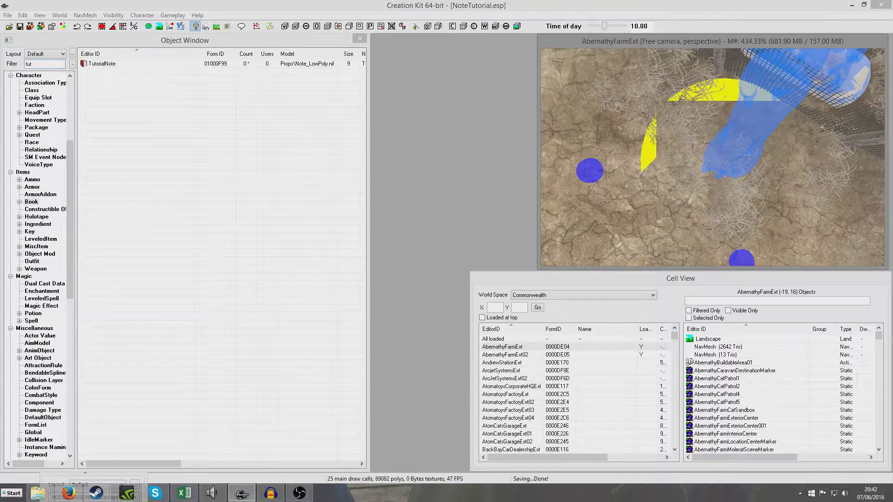
{"action": "scroll", "coordinate": [632, 124], "scroll_direction": "down", "scroll_amount": 5}
{"action": "scroll", "coordinate": [634, 123], "scroll_direction": "down", "scroll_amount": 10}
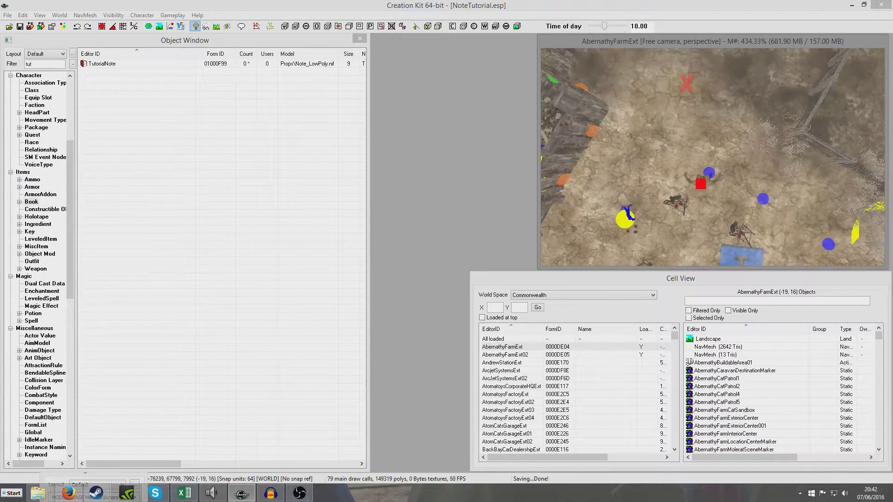
{"action": "scroll", "coordinate": [608, 126], "scroll_direction": "up", "scroll_amount": 10}
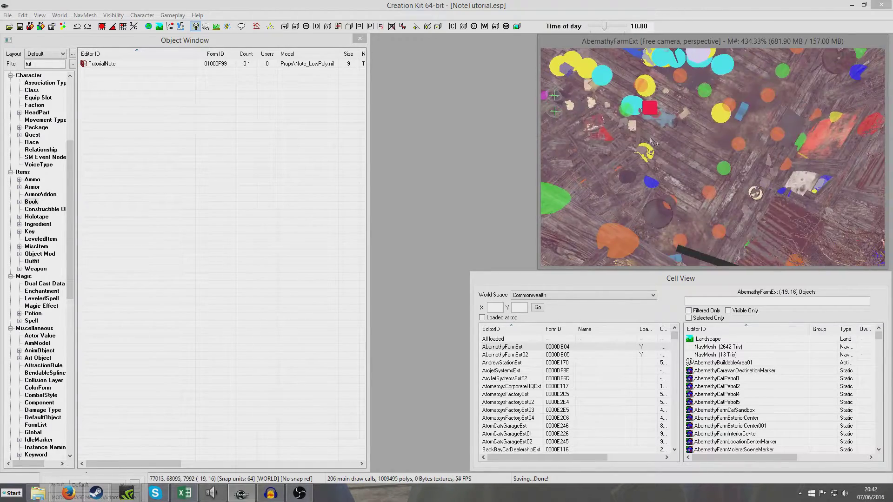
{"action": "scroll", "coordinate": [666, 137], "scroll_direction": "down", "scroll_amount": 3}
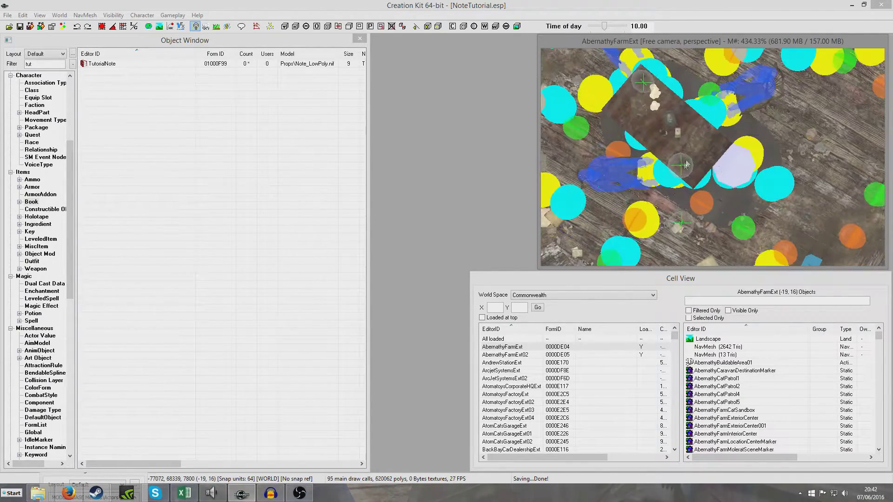
{"action": "left_click", "coordinate": [679, 137]}
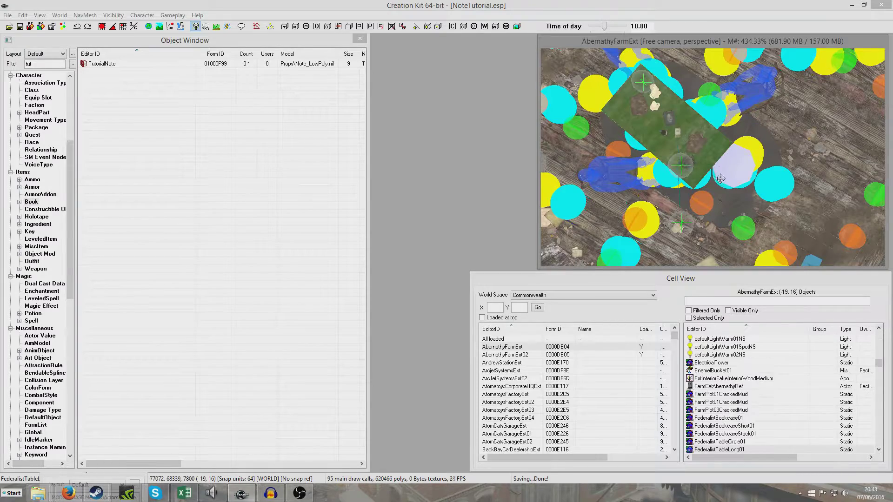
{"action": "scroll", "coordinate": [665, 126], "scroll_direction": "up", "scroll_amount": 5}
{"action": "scroll", "coordinate": [651, 111], "scroll_direction": "down", "scroll_amount": 5}
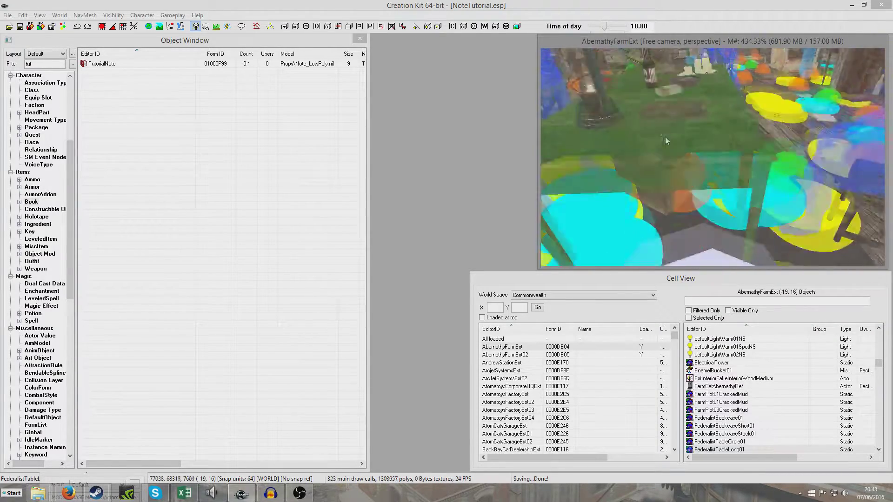
{"action": "left_click", "coordinate": [627, 205]}
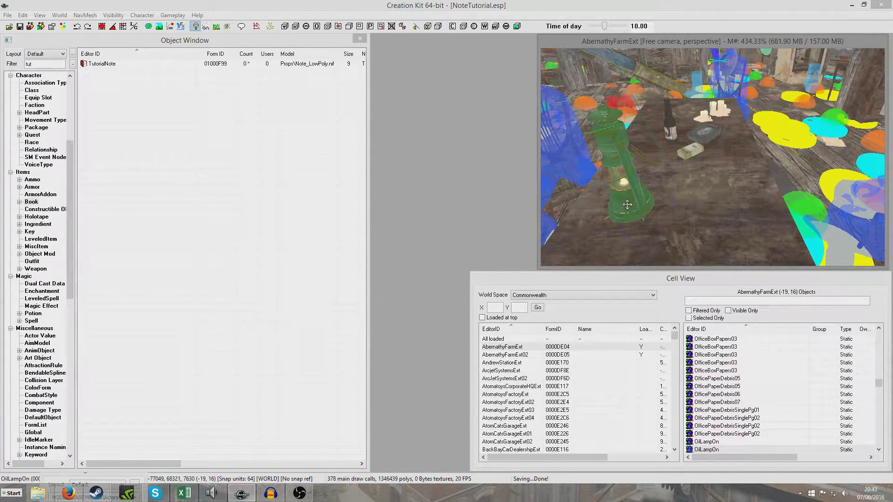
Step: Hide markers with M and drop the TutorialNote on the table beside the lamp
{"action": "key", "text": "m"}
{"action": "left_click_drag", "start_coordinate": [148, 68], "coordinate": [754, 210]}
{"action": "scroll", "coordinate": [770, 227], "scroll_direction": "down", "scroll_amount": 5}
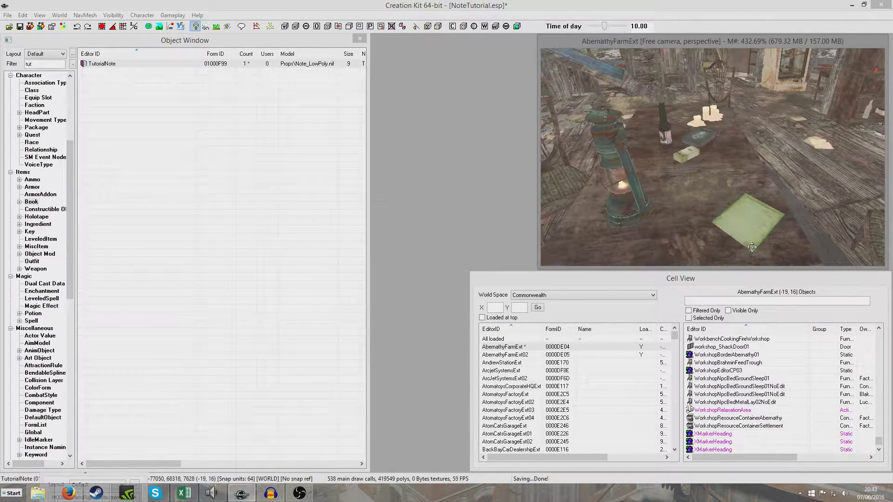
{"action": "left_click", "coordinate": [71, 161]}
Step: Create quest TutorialNoteQuest named 'Tutorial Quest', priority 45, type Side Quest
{"action": "scroll", "coordinate": [71, 154], "scroll_direction": "up", "scroll_amount": 7}
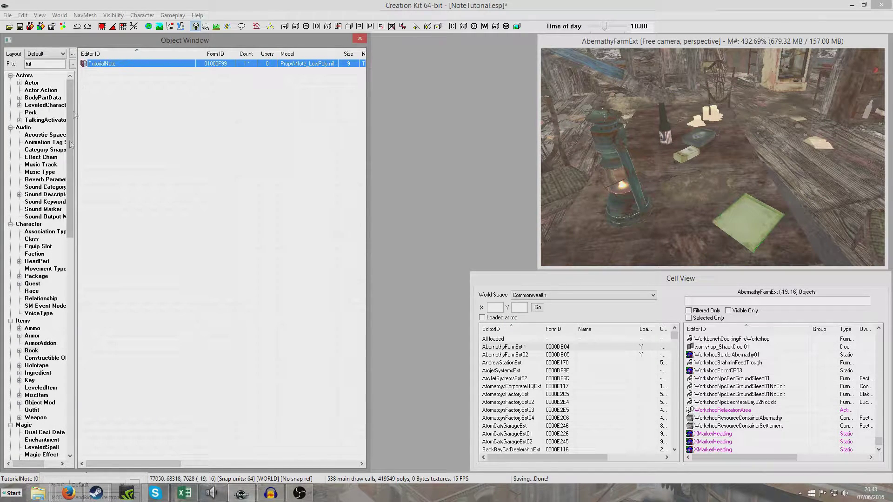
{"action": "left_click", "coordinate": [32, 284]}
{"action": "double_click", "coordinate": [138, 127]}
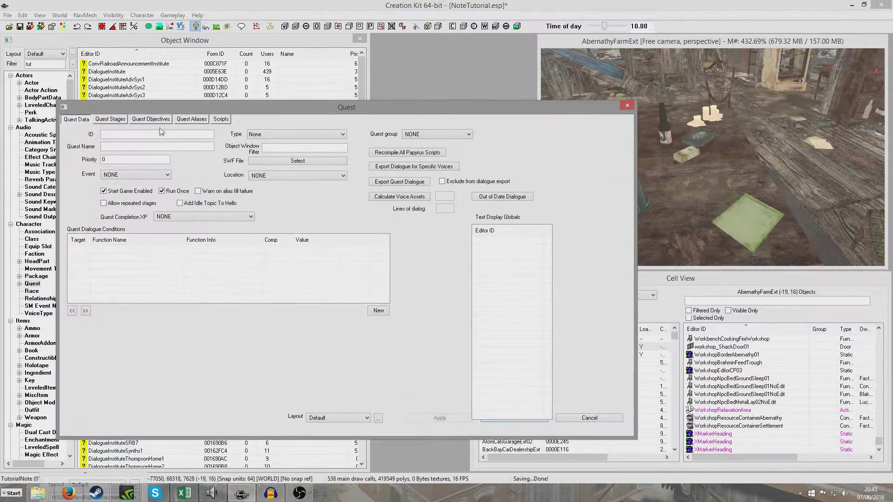
{"action": "type", "text": "Tutorial Q"}
{"action": "left_click", "coordinate": [145, 149]}
{"action": "type", "text": "Tutorial Ques"}
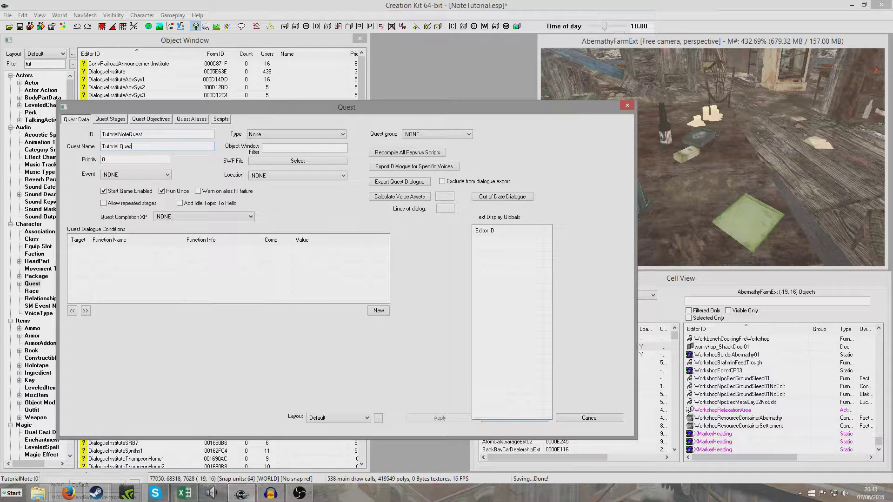
{"action": "type", "text": "t"}
{"action": "key", "text": "Tab"}
{"action": "type", "text": "45"}
{"action": "left_click", "coordinate": [276, 134]}
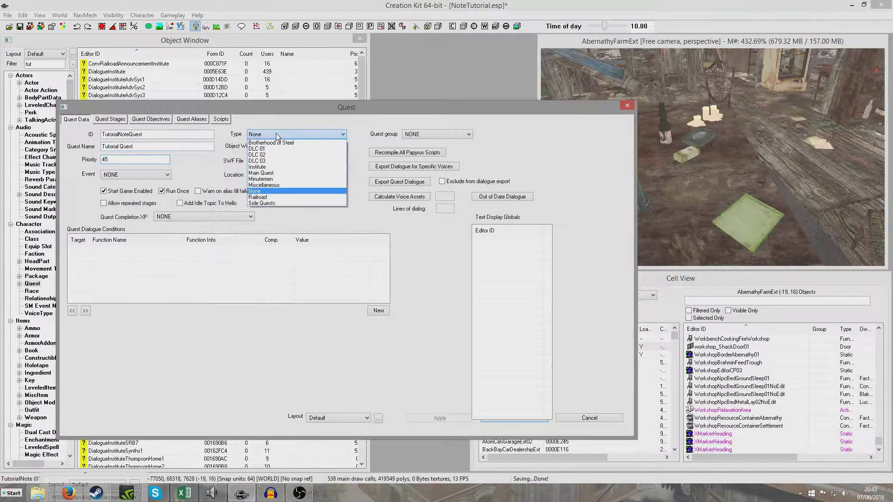
{"action": "left_click", "coordinate": [273, 203]}
{"action": "left_click", "coordinate": [516, 419]}
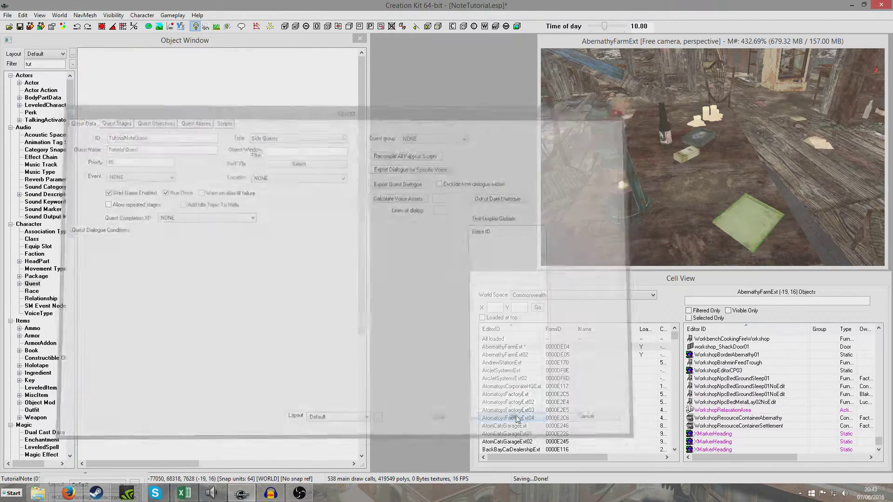
Step: Filter the list by 'orial', reopen the quest and bring up its alias options
{"action": "left_click", "coordinate": [40, 65]}
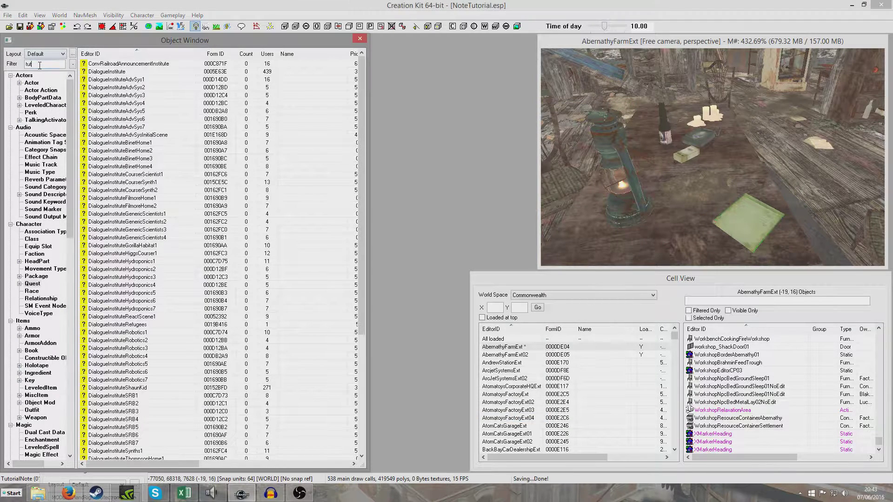
{"action": "type", "text": "orial"}
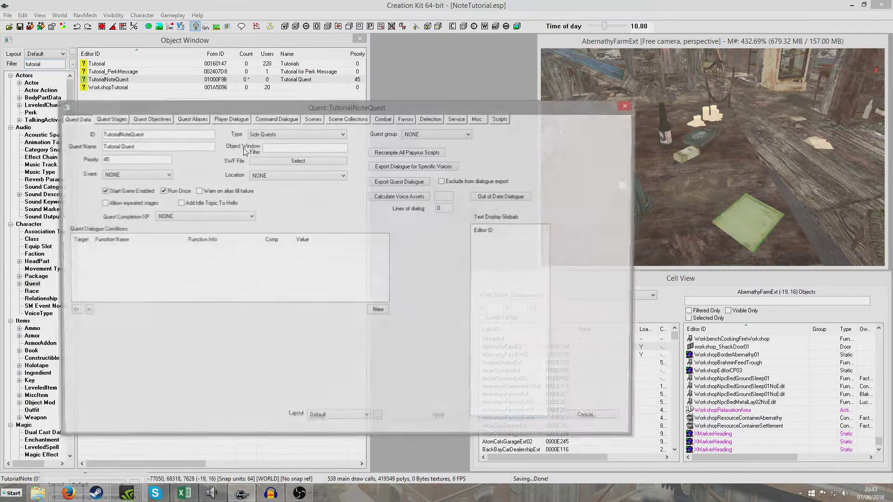
{"action": "left_click", "coordinate": [205, 120]}
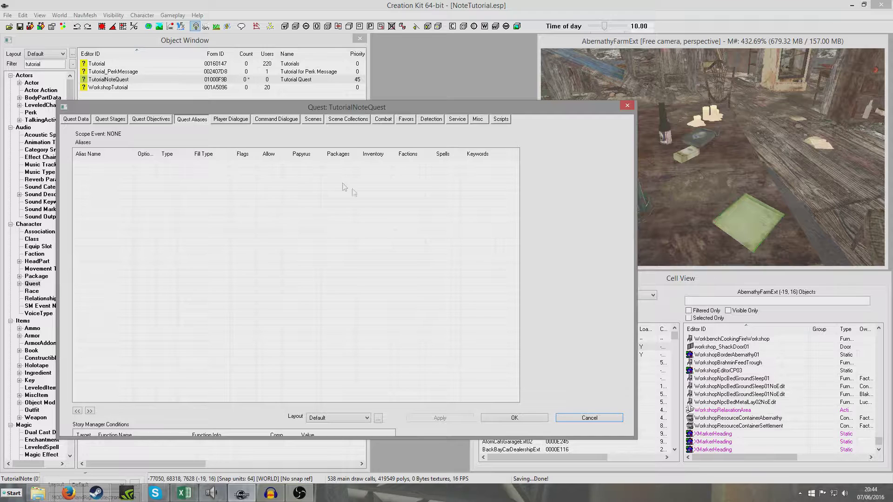
{"action": "right_click", "coordinate": [194, 183]}
Step: Create reference alias 'Tutorial Note' forced to the TutorialNote reference on the table
{"action": "left_click", "coordinate": [215, 188]}
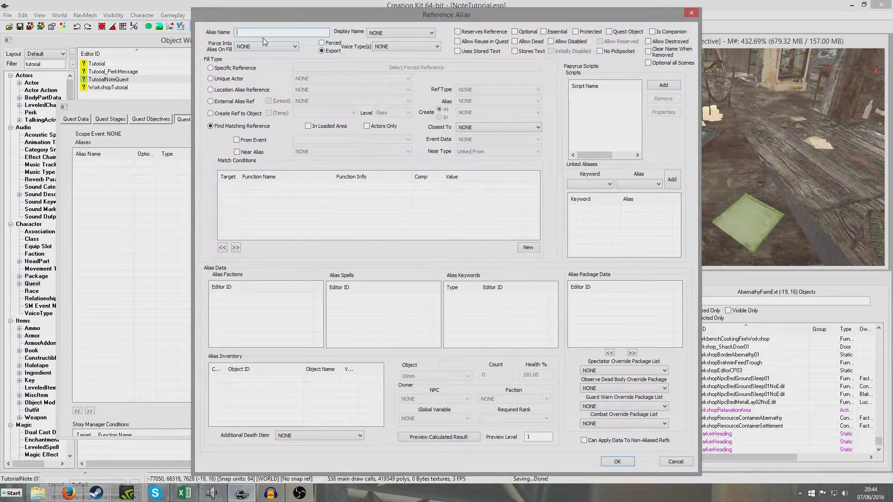
{"action": "type", "text": "Tutorial Note"}
{"action": "left_click", "coordinate": [211, 68]}
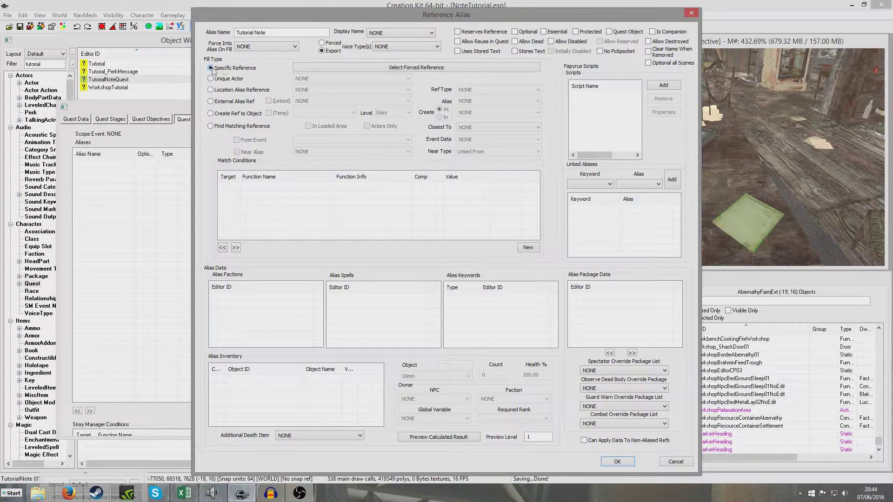
{"action": "left_click", "coordinate": [353, 70]}
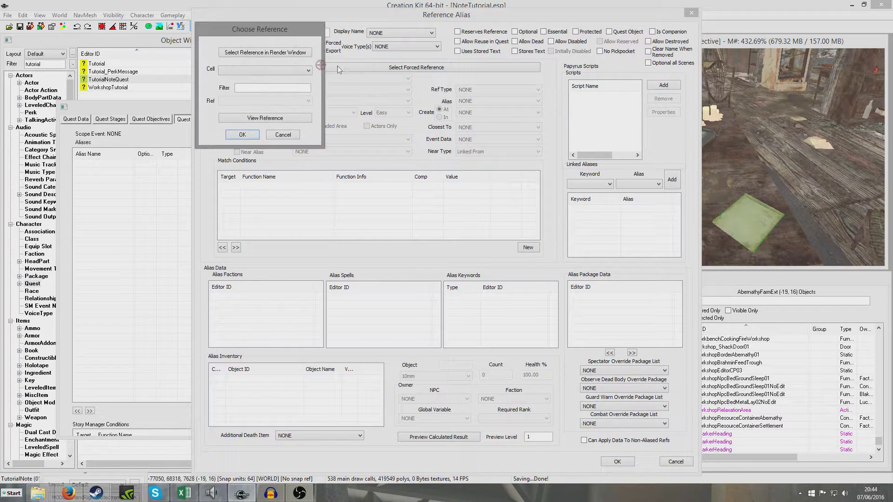
{"action": "left_click", "coordinate": [278, 52]}
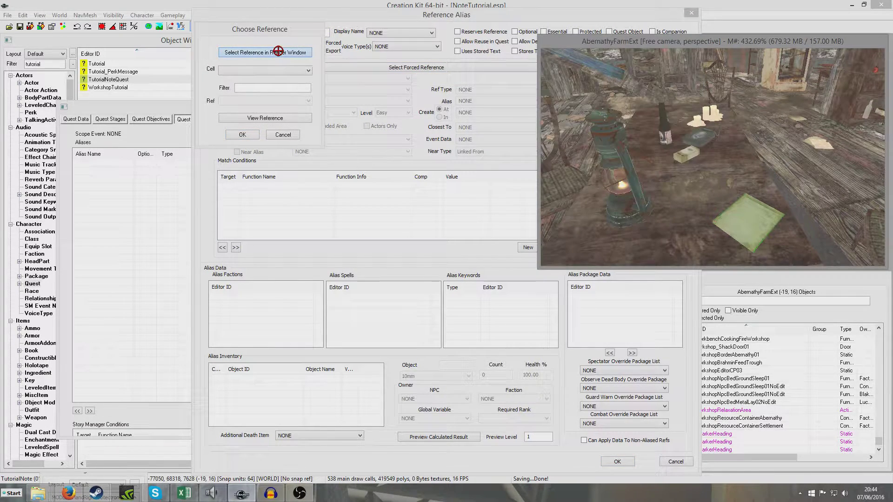
{"action": "left_click", "coordinate": [760, 224]}
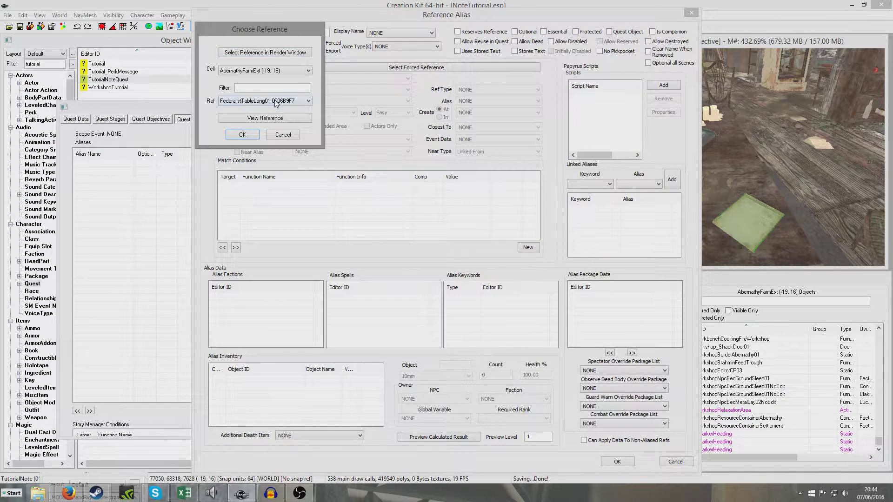
{"action": "left_click", "coordinate": [267, 53]}
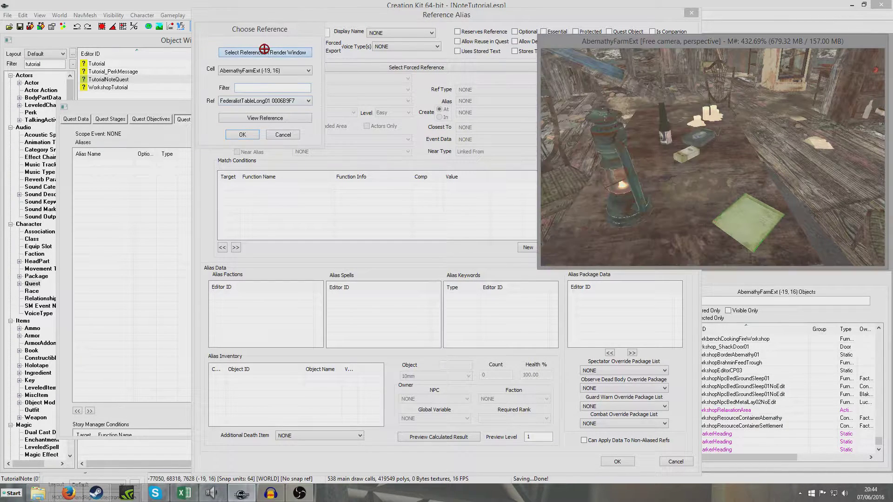
{"action": "left_click", "coordinate": [750, 216]}
{"action": "left_click", "coordinate": [294, 54]}
{"action": "left_click", "coordinate": [749, 246]}
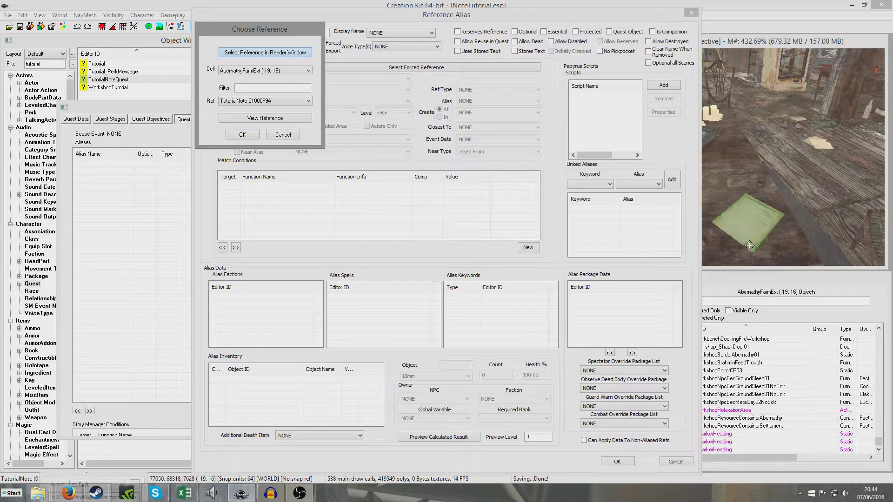
{"action": "left_click", "coordinate": [242, 135]}
{"action": "left_click", "coordinate": [536, 285]}
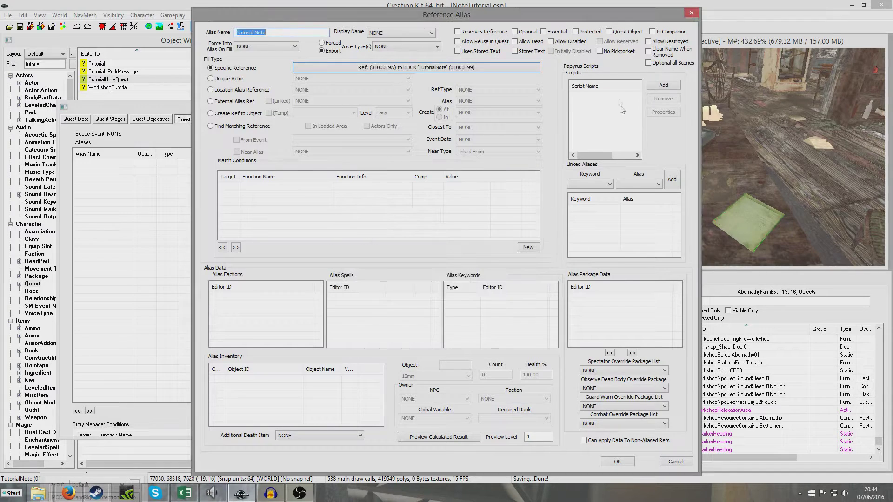
Step: Flag the alias as a Quest Object, skip the script for now, and save it
{"action": "left_click", "coordinate": [609, 32]}
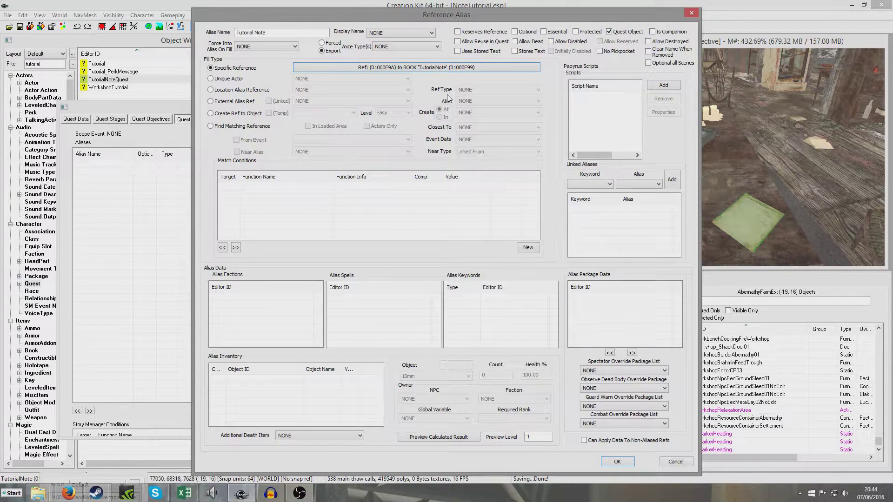
{"action": "left_click", "coordinate": [672, 87]}
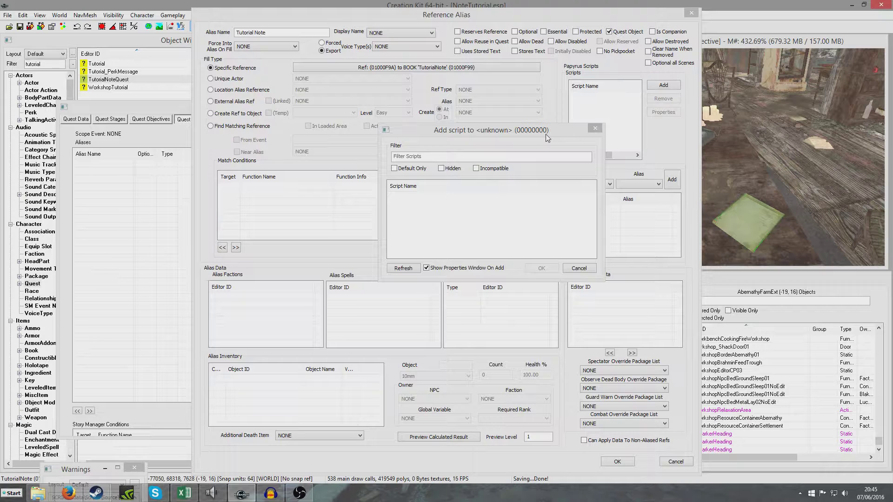
{"action": "left_click", "coordinate": [579, 268]}
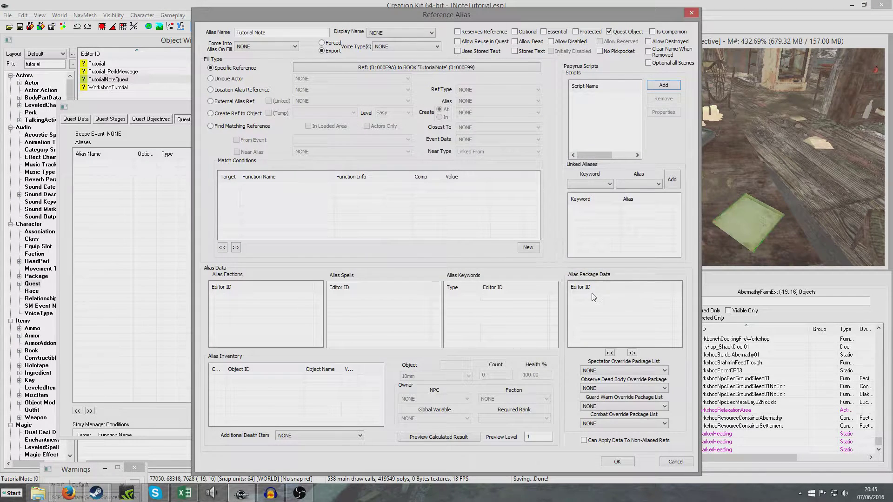
{"action": "left_click", "coordinate": [607, 462]}
Step: Close the quest, save the plugin, and reopen TutorialNoteQuest
{"action": "left_click", "coordinate": [529, 425]}
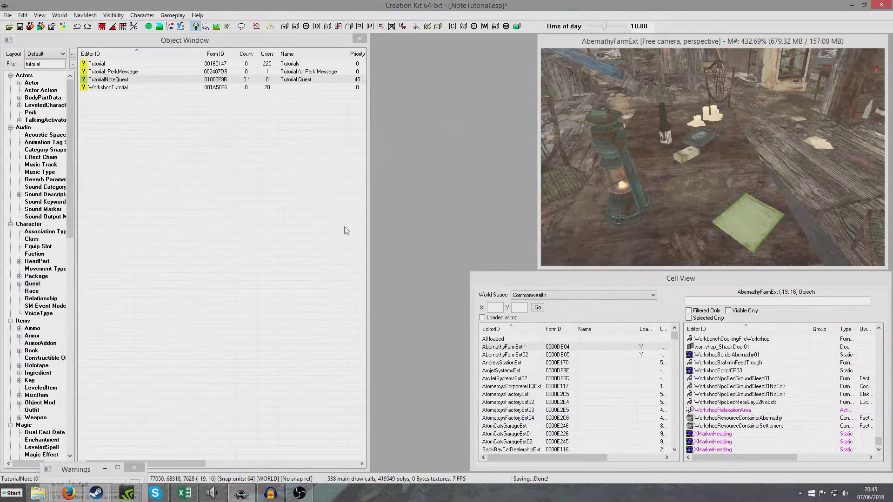
{"action": "left_click", "coordinate": [20, 26]}
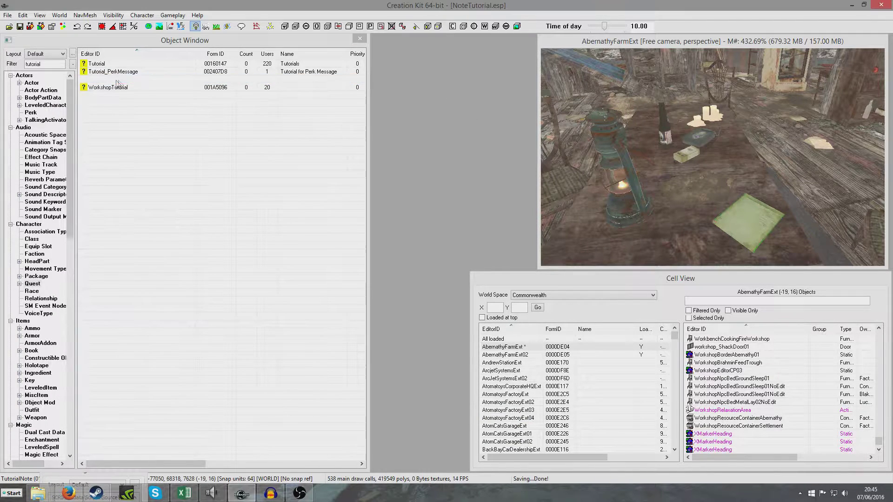
{"action": "key", "text": "Return"}
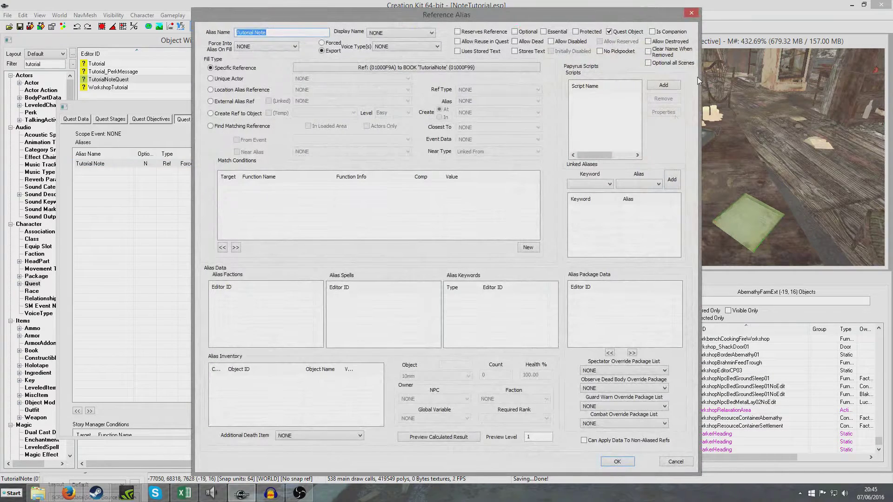
Step: Add the defaultaliasonread script to the alias and set StageToSet to 20
{"action": "left_click", "coordinate": [663, 85]}
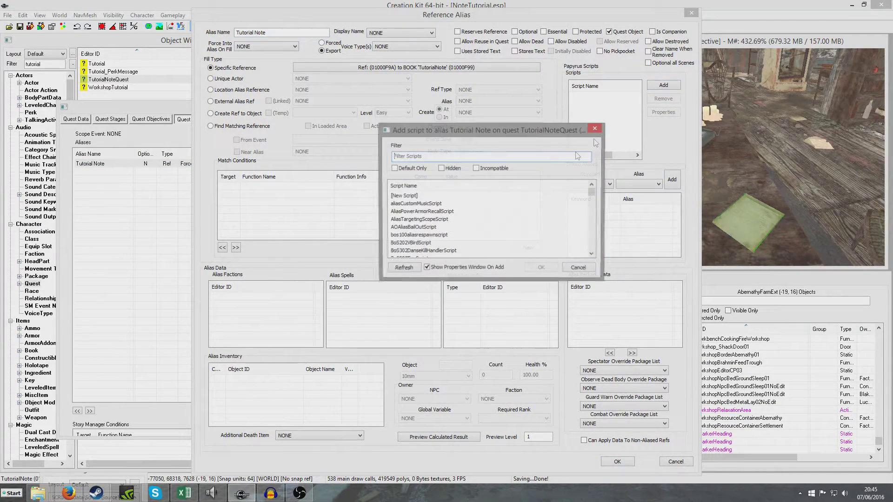
{"action": "left_click", "coordinate": [424, 205]}
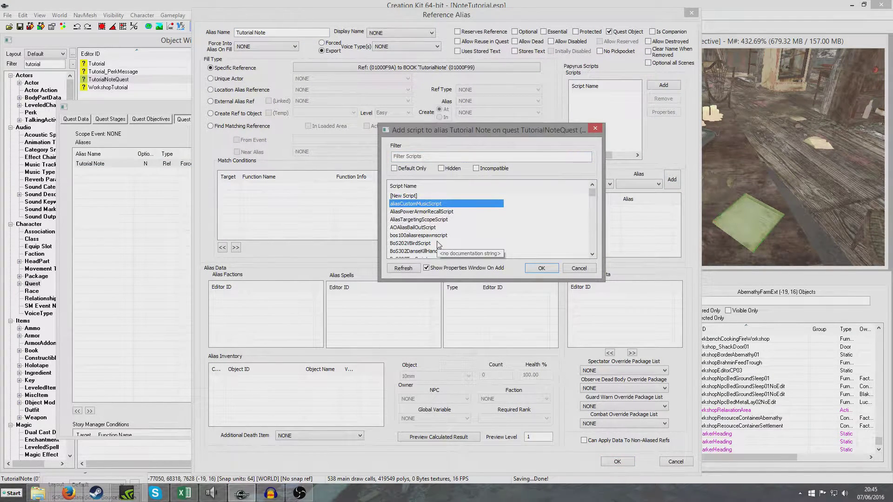
{"action": "key", "text": "d"}
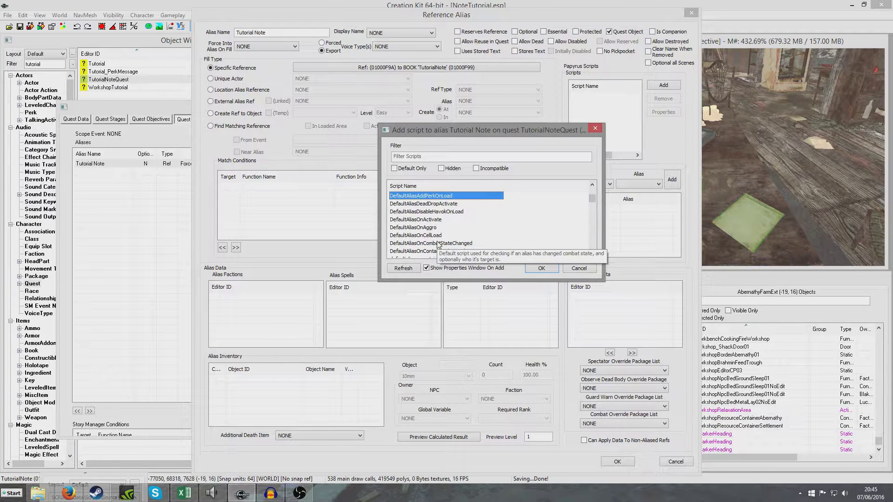
{"action": "type", "text": "efaultaliasonread"}
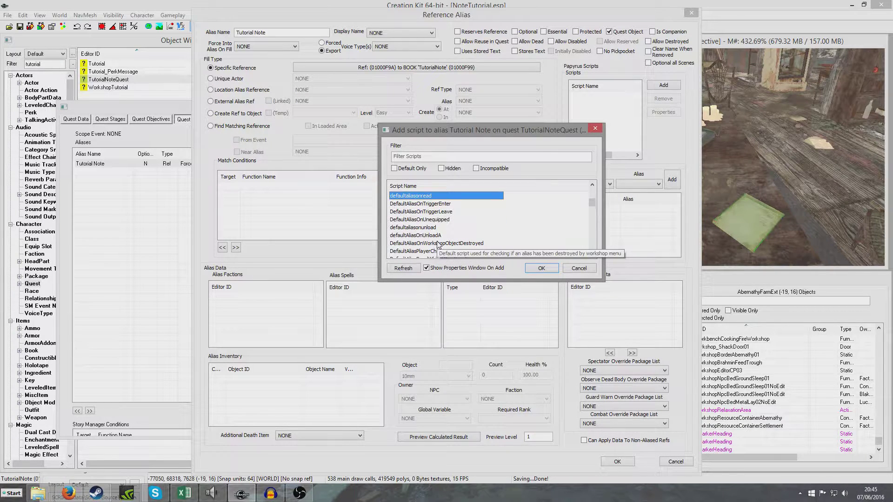
{"action": "left_click", "coordinate": [539, 269]}
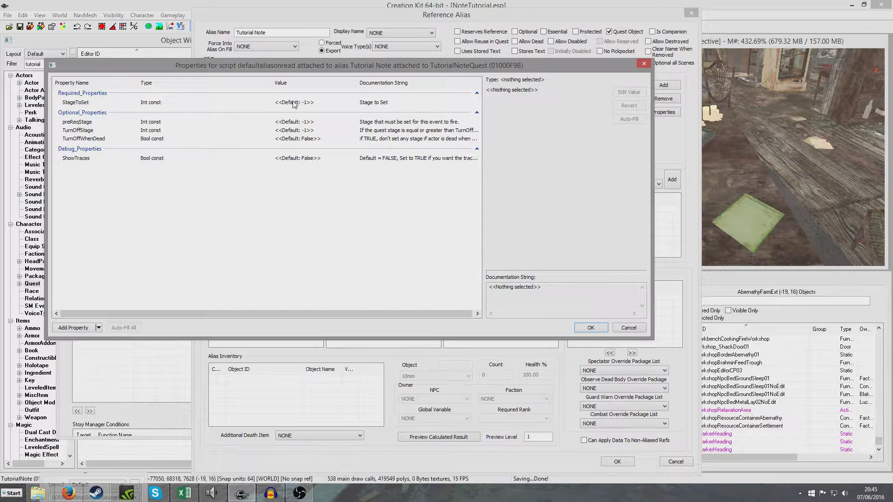
{"action": "double_click", "coordinate": [295, 103]}
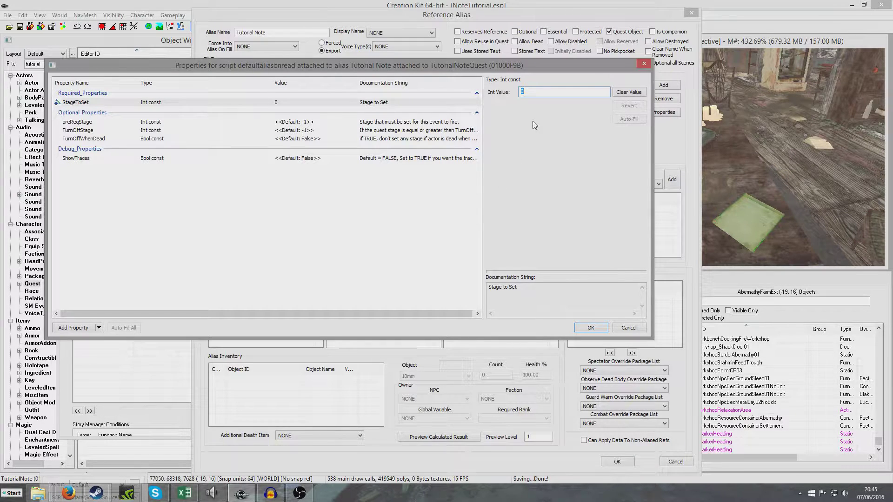
{"action": "type", "text": "20"}
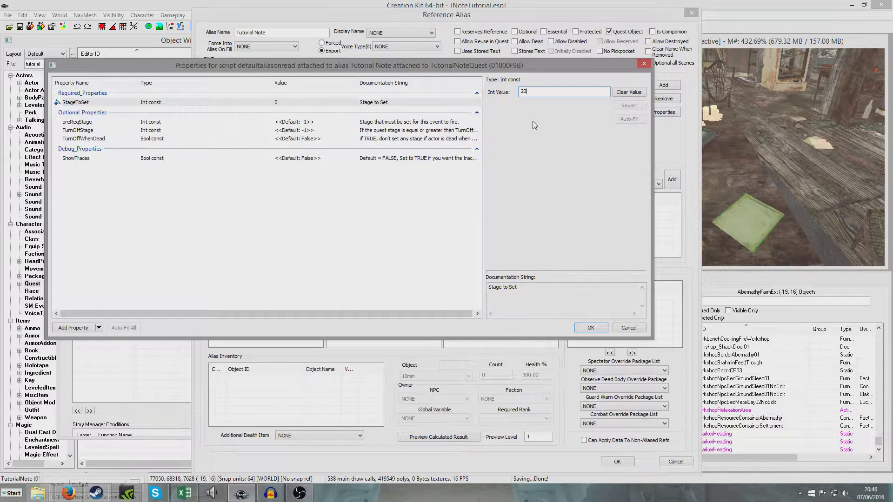
{"action": "left_click", "coordinate": [590, 327]}
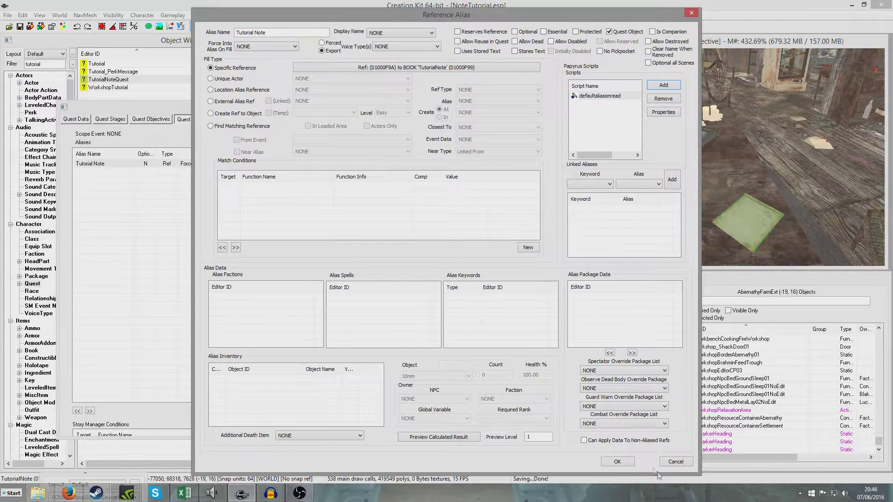
Step: Confirm the alias and add quest stage 10
{"action": "left_click", "coordinate": [617, 461]}
{"action": "left_click", "coordinate": [111, 119]}
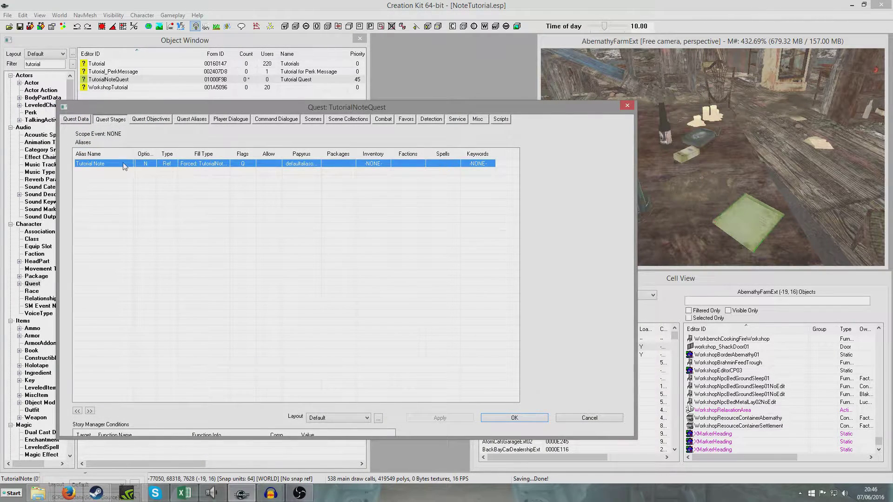
{"action": "right_click", "coordinate": [78, 157]}
{"action": "left_click", "coordinate": [97, 164]}
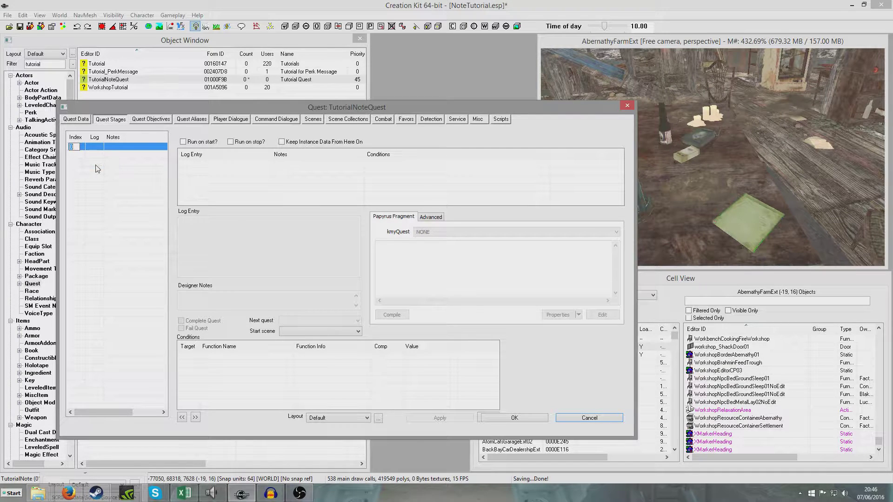
{"action": "type", "text": "10"}
{"action": "key", "text": "Return"}
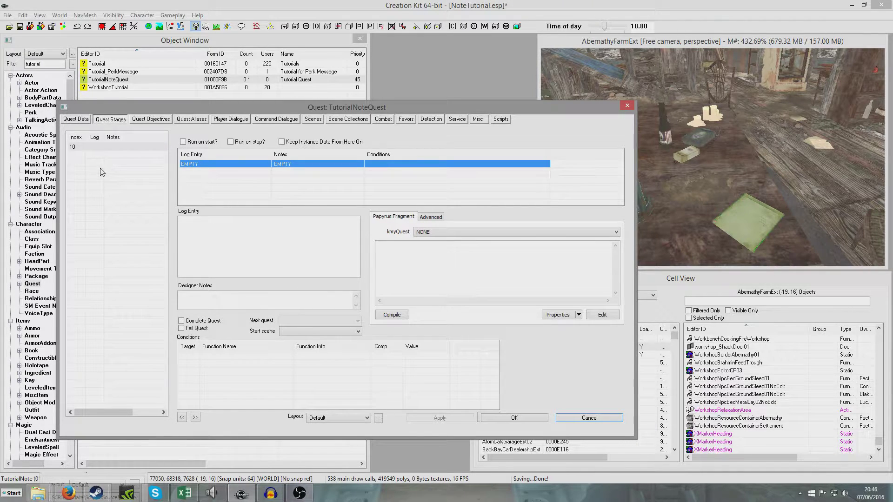
Step: Add stage 20 with a log entry and a compiled SetObjectiveDisplayed(20) fragment
{"action": "right_click", "coordinate": [101, 170]}
{"action": "left_click", "coordinate": [122, 174]}
{"action": "type", "text": "2"}
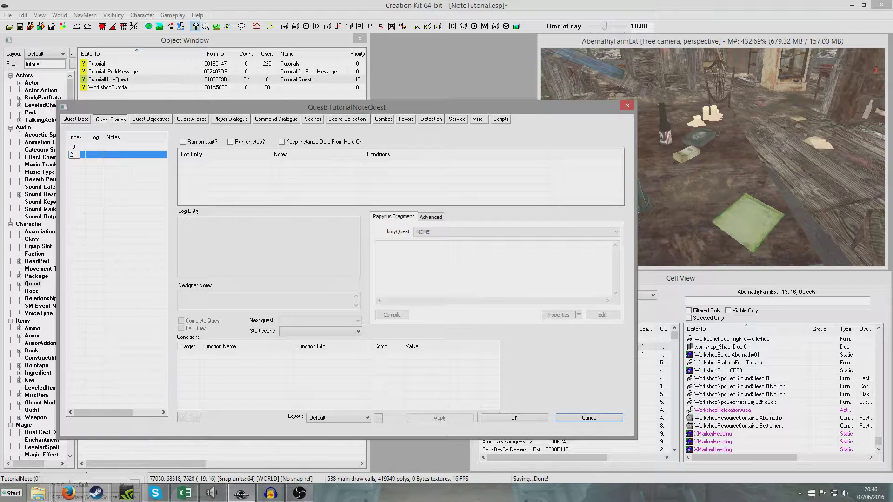
{"action": "type", "text": "0"}
{"action": "key", "text": "Return"}
{"action": "right_click", "coordinate": [195, 172]}
{"action": "left_click", "coordinate": [214, 177]}
{"action": "left_click", "coordinate": [412, 282]}
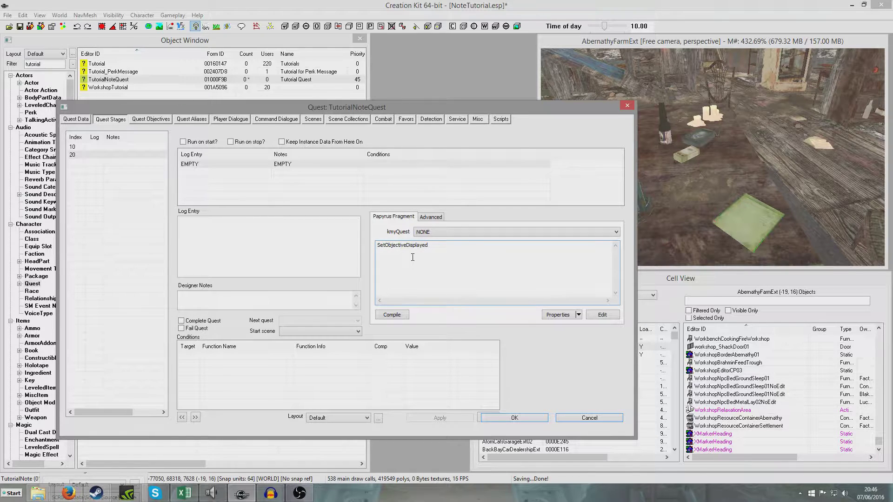
{"action": "left_click", "coordinate": [392, 315]}
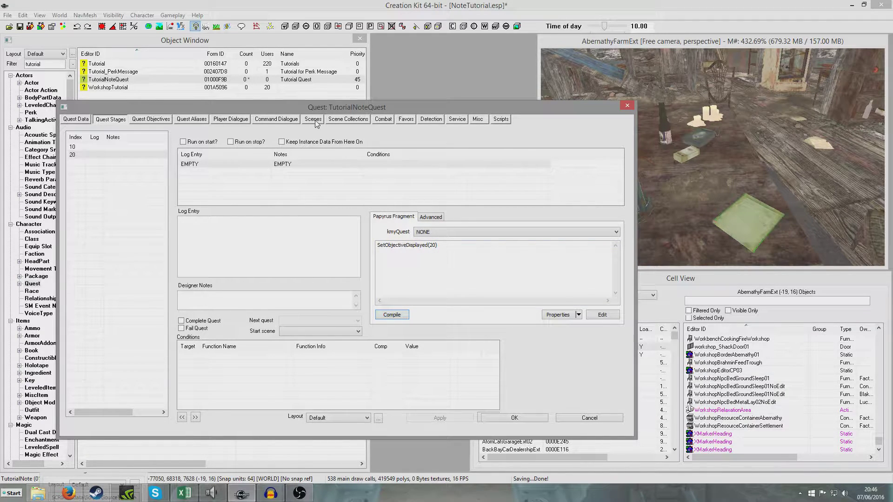
{"action": "left_click", "coordinate": [160, 120]}
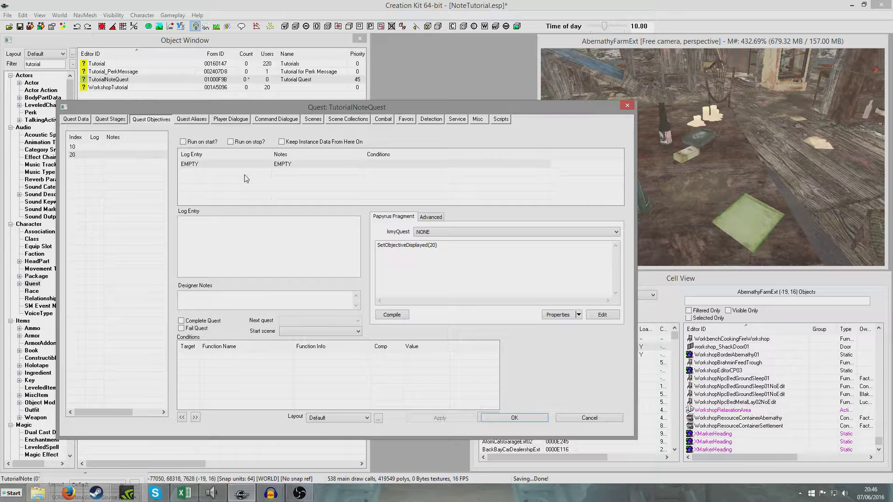
Step: Add objective index 20 with display text 'Tutorial Objective', then return to the stages
{"action": "right_click", "coordinate": [191, 159]}
{"action": "left_click", "coordinate": [207, 163]}
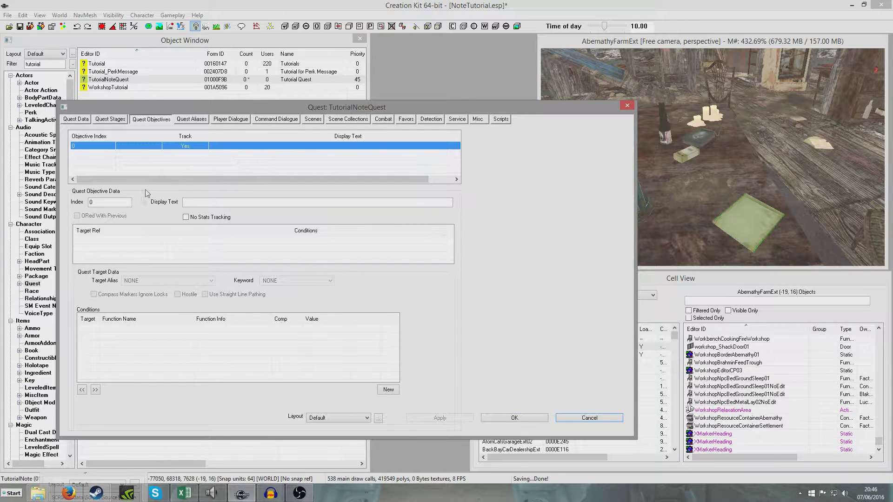
{"action": "key", "text": "Tab"}
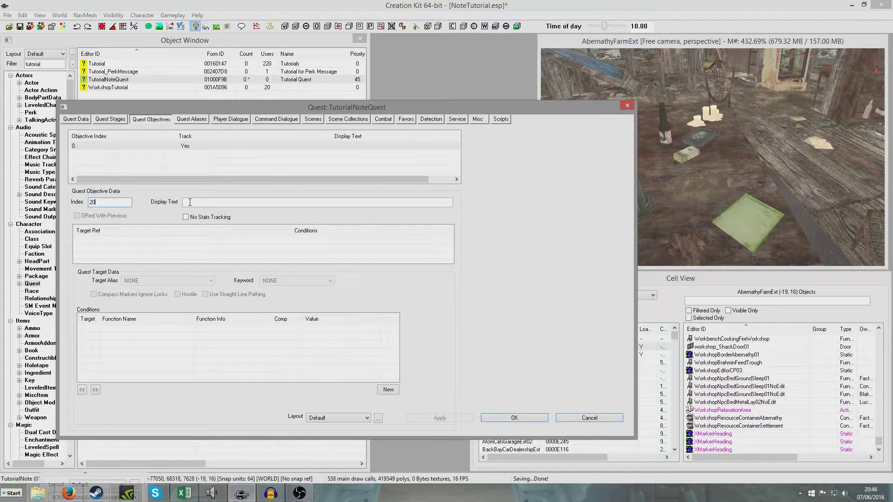
{"action": "left_click", "coordinate": [199, 203]}
{"action": "left_click", "coordinate": [226, 173]}
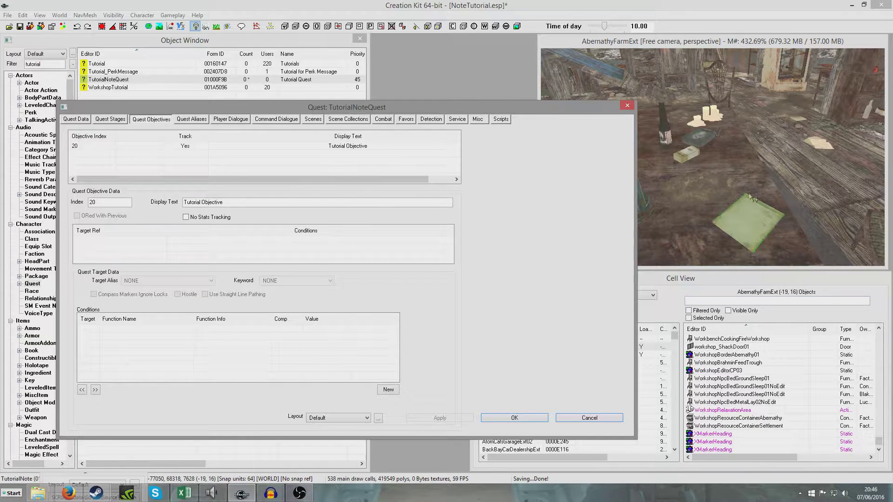
{"action": "left_click", "coordinate": [201, 120]}
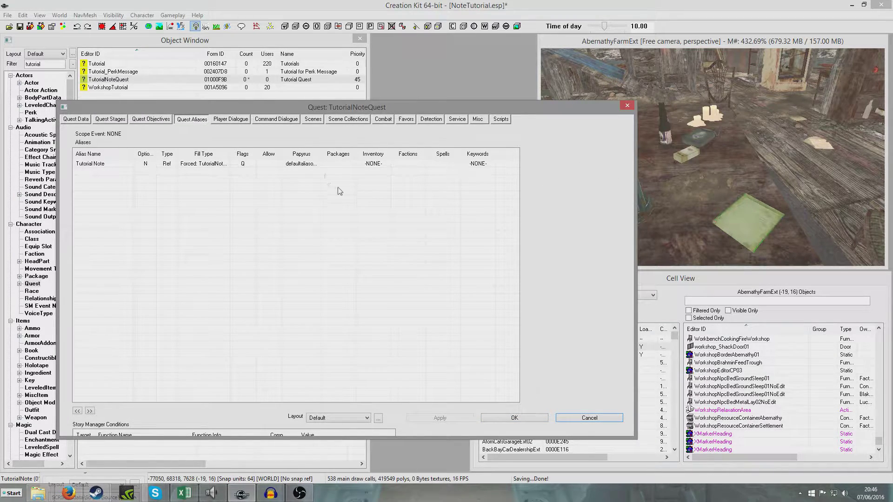
{"action": "left_click", "coordinate": [114, 119]}
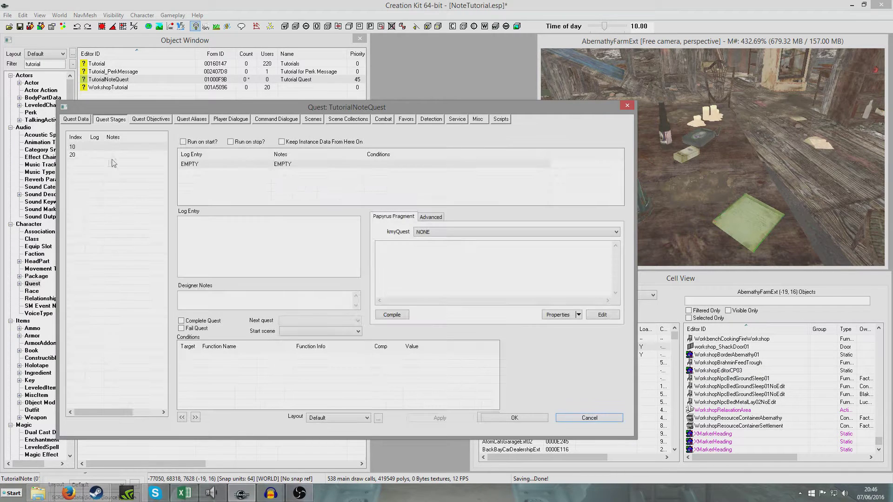
Step: Review stage 20's SetObjectiveDisplayed(20) fragment, the objectives and the quest's general data
{"action": "left_click", "coordinate": [78, 156]}
{"action": "left_click_drag", "start_coordinate": [377, 245], "coordinate": [460, 248]}
{"action": "left_click", "coordinate": [447, 247]}
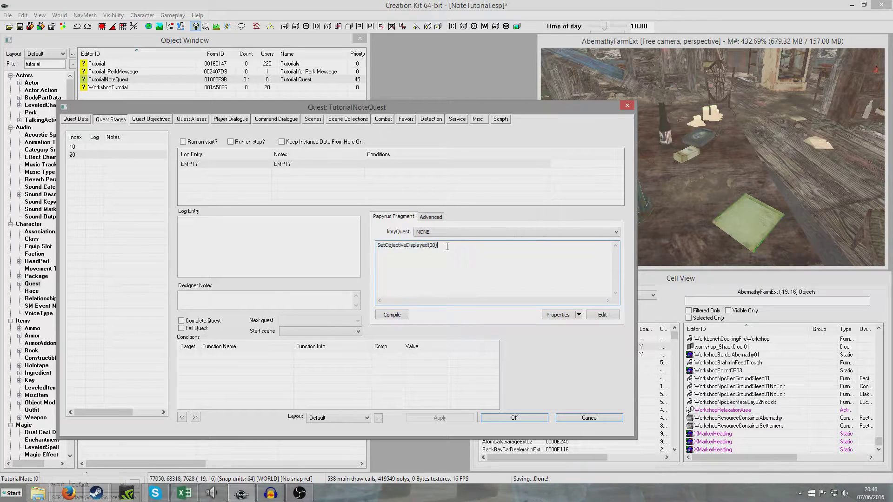
{"action": "left_click", "coordinate": [157, 122]}
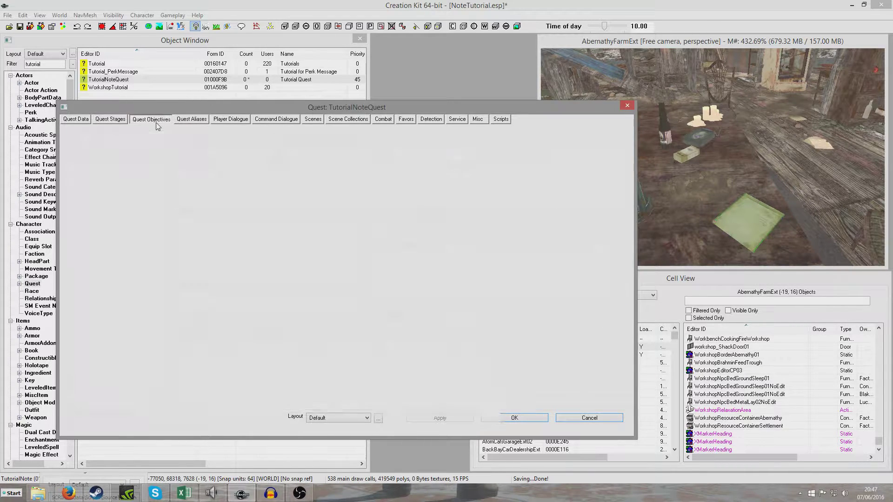
{"action": "left_click", "coordinate": [80, 120]}
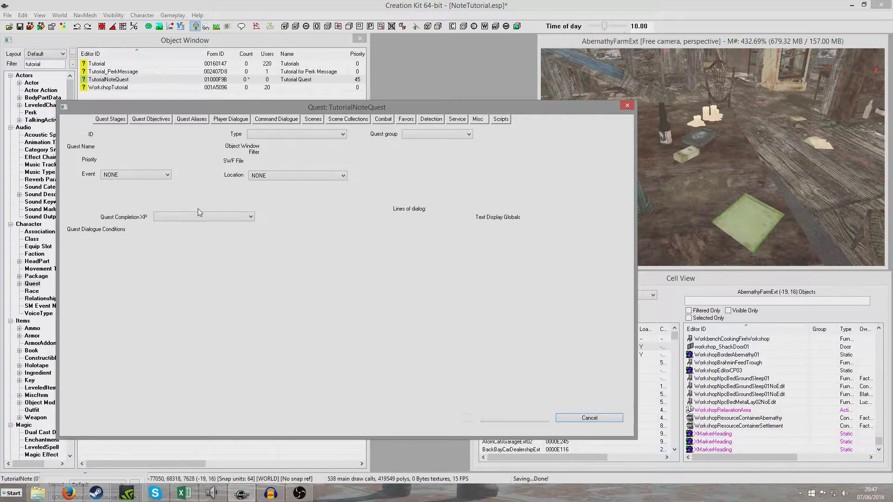
Step: Close the quest, save NoteTutorial.esp, and reopen TutorialNoteQuest on its stages
{"action": "left_click", "coordinate": [528, 421]}
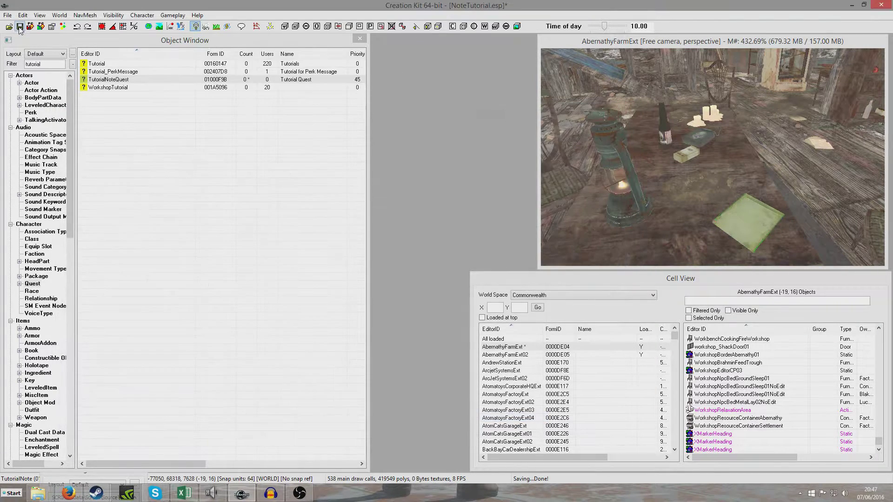
{"action": "left_click", "coordinate": [20, 28]}
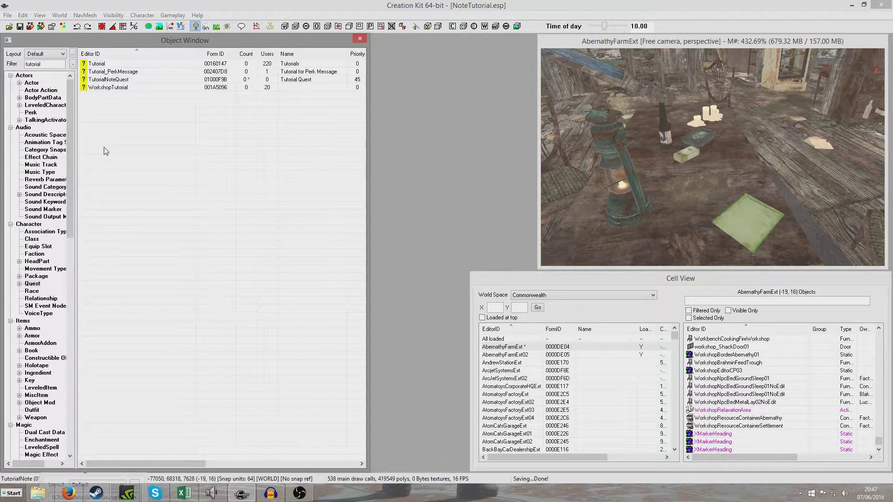
{"action": "left_click", "coordinate": [108, 80]}
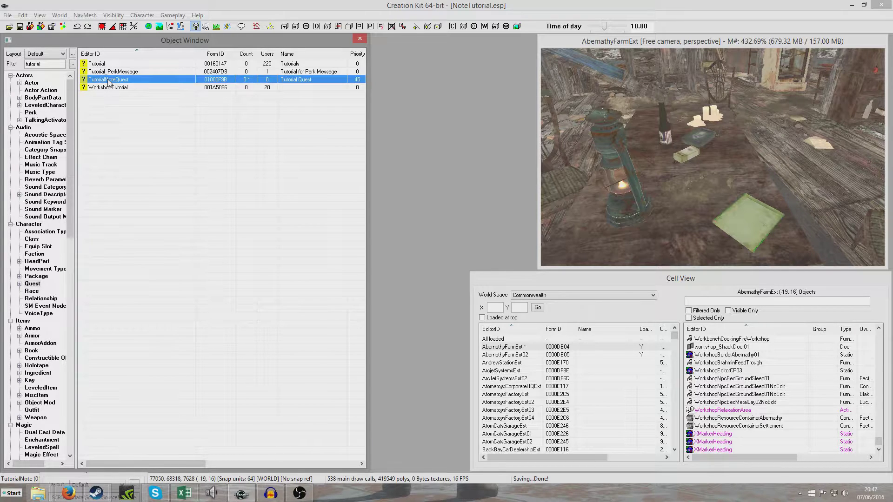
{"action": "key", "text": "Delete"}
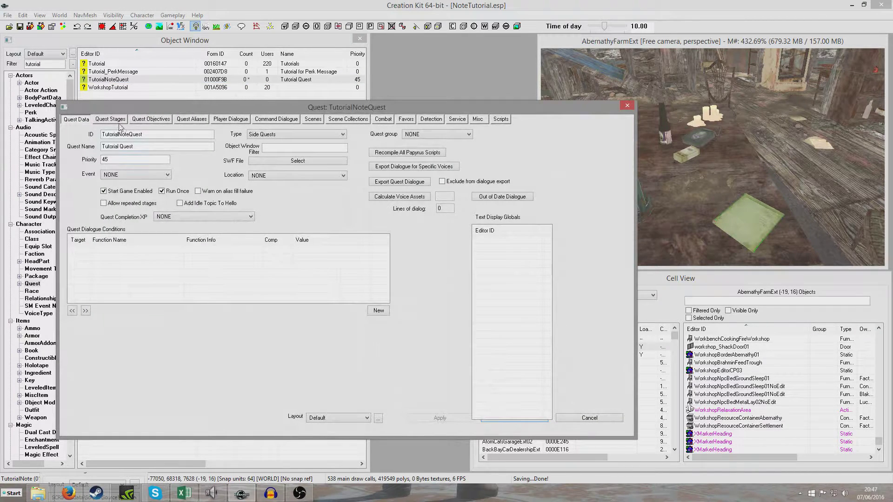
{"action": "left_click", "coordinate": [119, 120]}
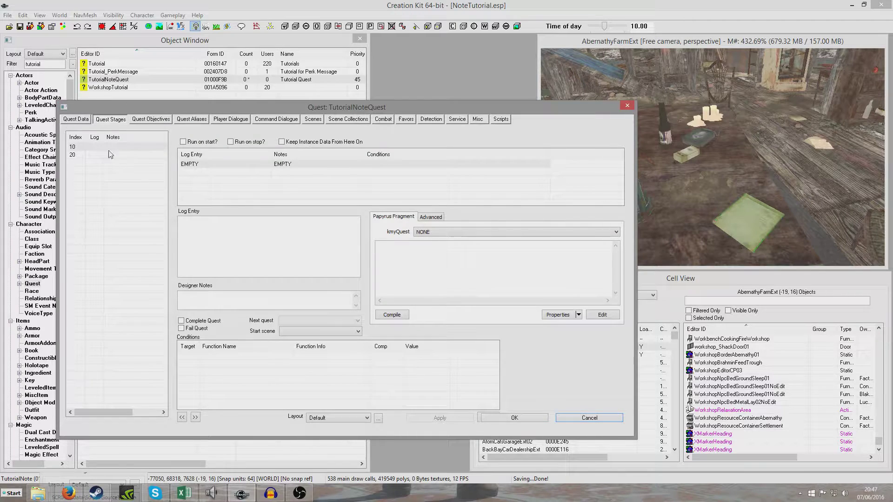
Step: Add a ReferenceAlias property named Alias_TutorialNote to the stage fragment script
{"action": "left_click", "coordinate": [397, 263]}
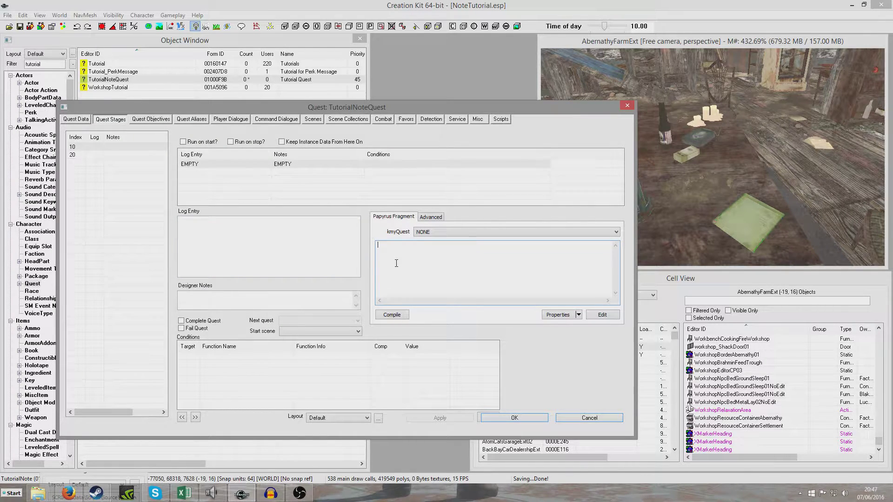
{"action": "left_click", "coordinate": [563, 316]}
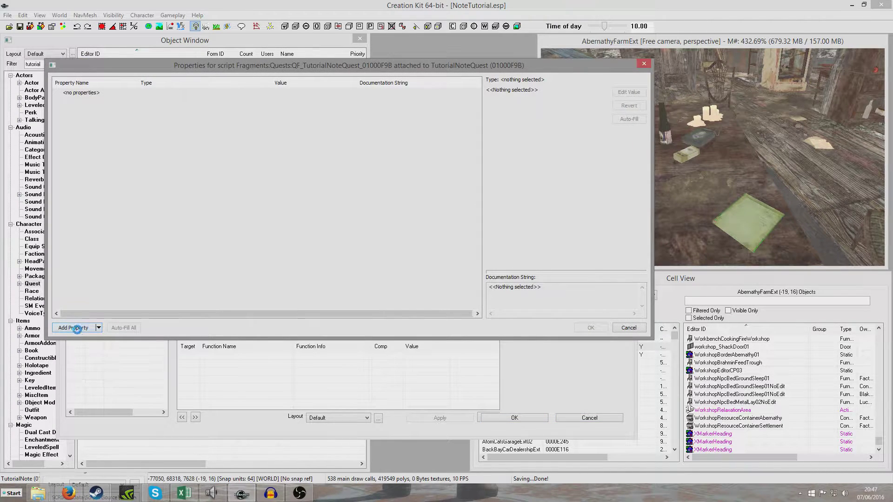
{"action": "left_click", "coordinate": [73, 328]}
{"action": "left_click", "coordinate": [152, 96]}
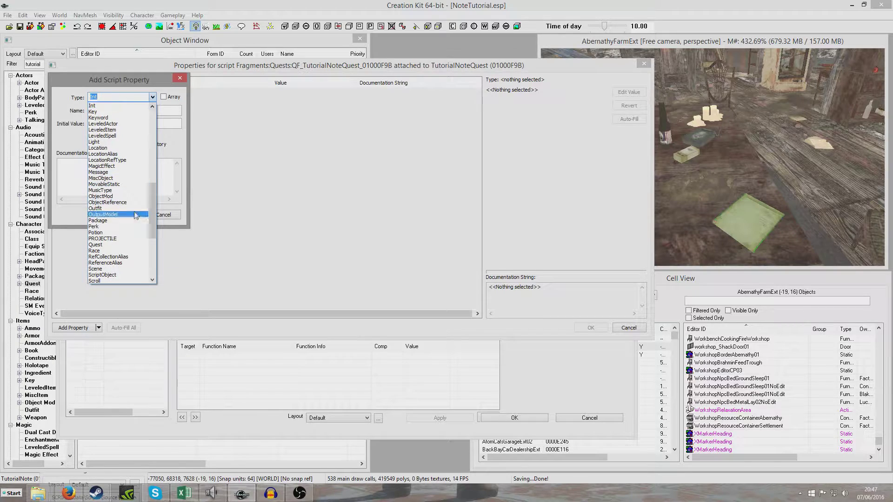
{"action": "left_click", "coordinate": [132, 263]}
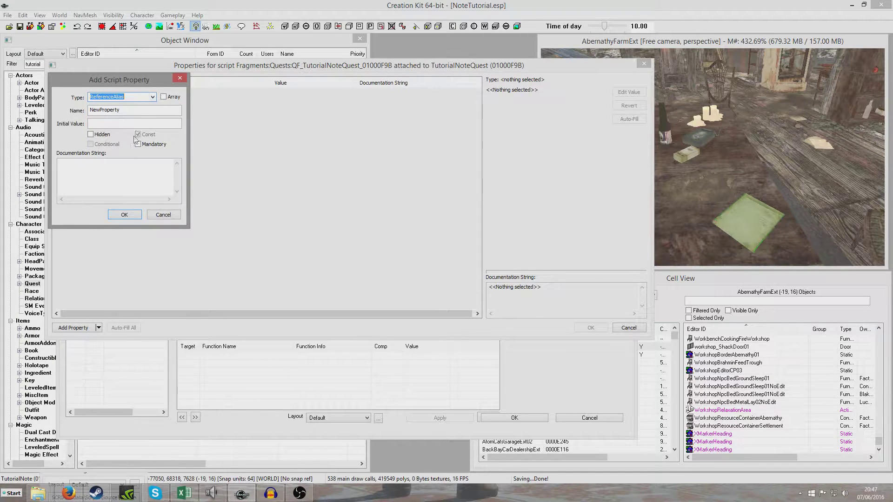
{"action": "double_click", "coordinate": [137, 113]}
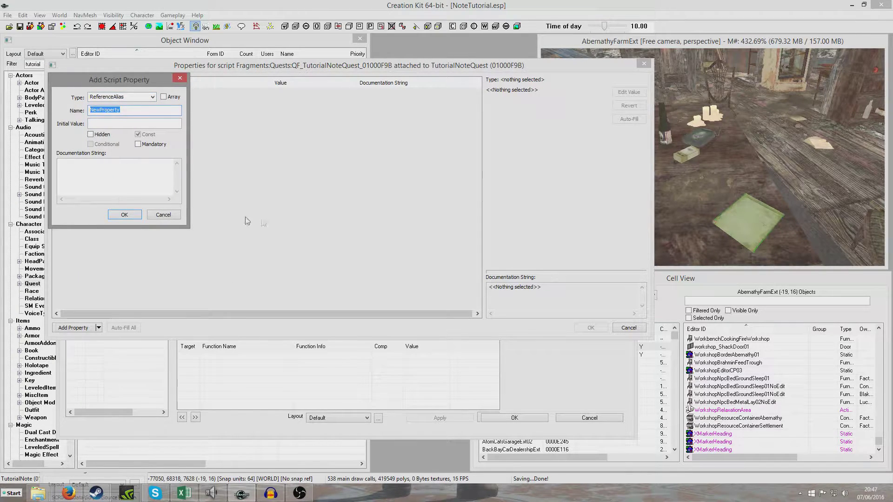
{"action": "type", "text": "Alias_TutorialA"}
{"action": "key", "text": "BackSpace"}
{"action": "type", "text": "Note"}
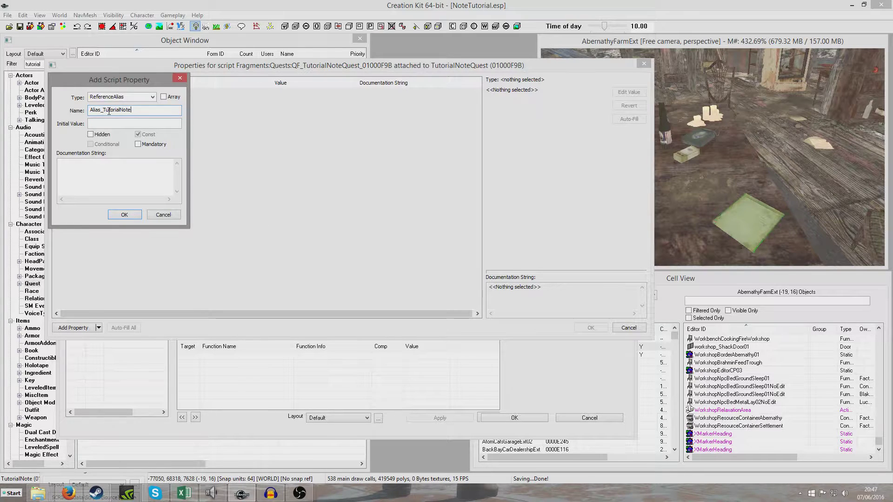
{"action": "left_click_drag", "start_coordinate": [103, 111], "coordinate": [89, 113]}
{"action": "left_click", "coordinate": [161, 214]}
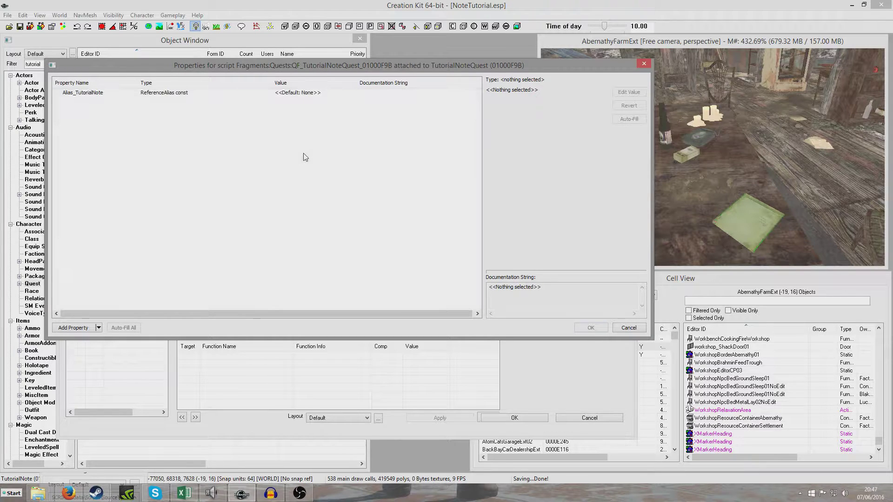
Step: Point Alias_TutorialNote at the 'Tutorial Note' alias and accept the properties
{"action": "left_click", "coordinate": [163, 94]}
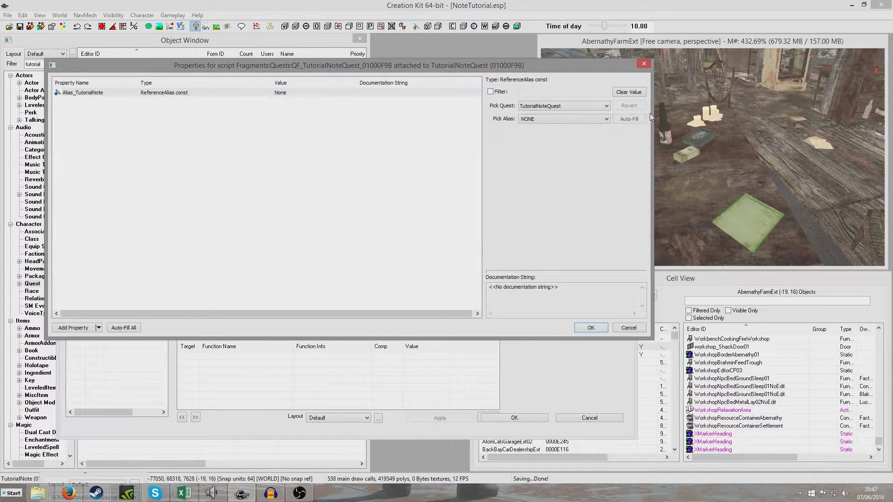
{"action": "left_click", "coordinate": [566, 120]}
{"action": "left_click", "coordinate": [563, 134]}
{"action": "left_click", "coordinate": [590, 328]}
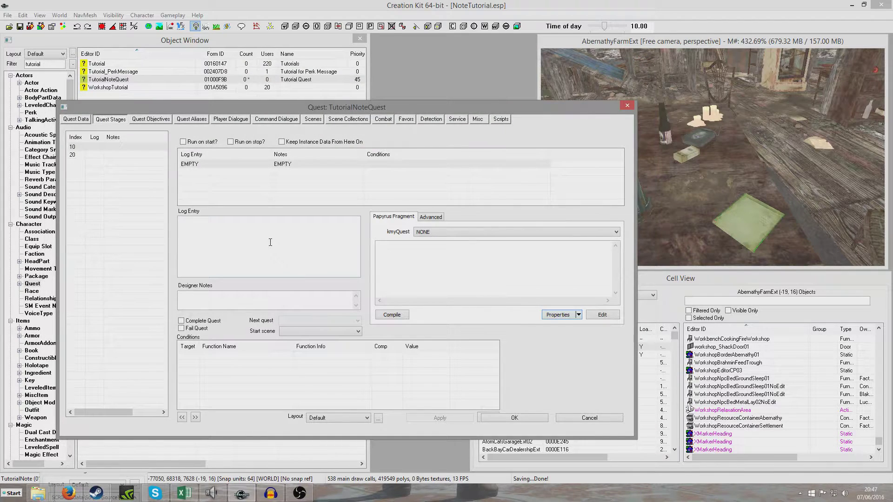
Step: Write the fragment 'ObjectReference MyNote = Alias_TutorialNote.GetRef()' plus 'Game.GetPlayer().AddItem(MyNote)' and compile it
{"action": "left_click", "coordinate": [411, 262]}
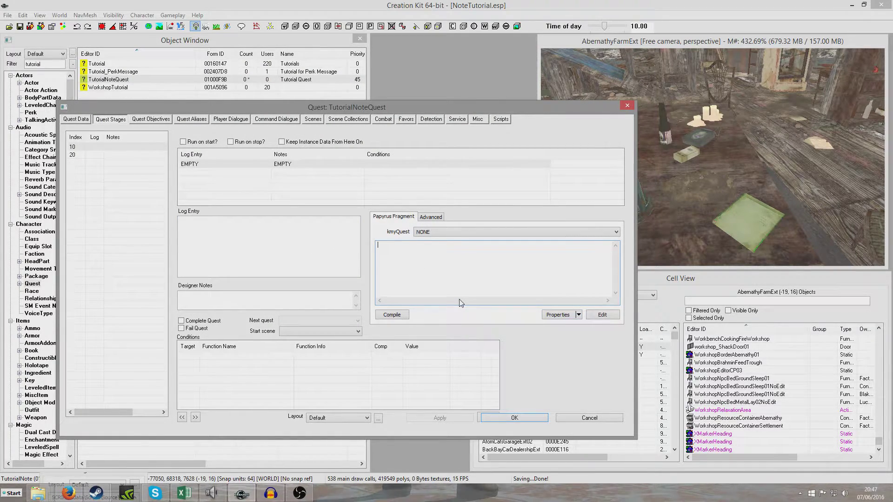
{"action": "type", "text": "Objec"}
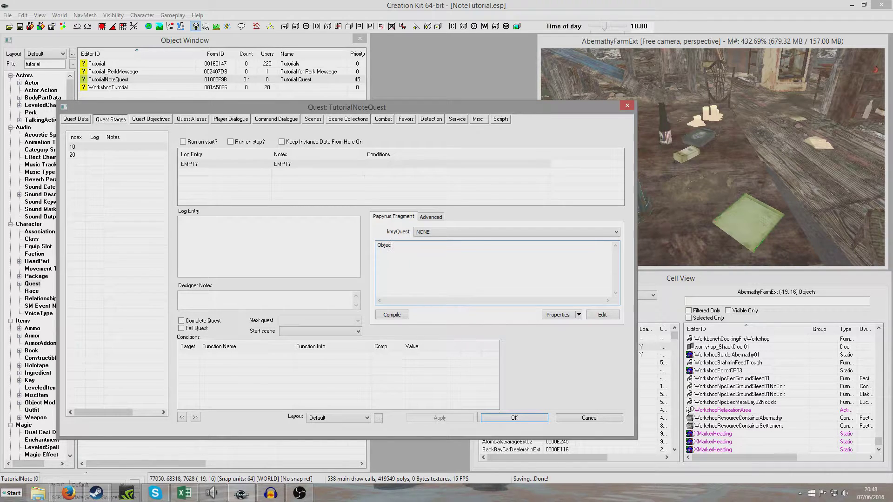
{"action": "type", "text": "tReference MyNote = Alias_TutorialNote"}
{"action": "key", "text": "Return"}
{"action": "type", "text": "Game.GetPlayer().AddItem"}
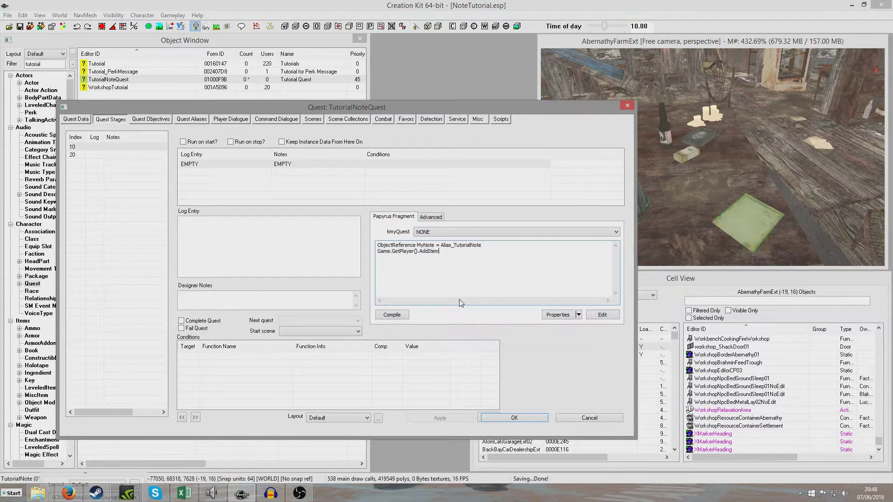
{"action": "type", "text": "(MyNote)"}
{"action": "left_click", "coordinate": [391, 315]}
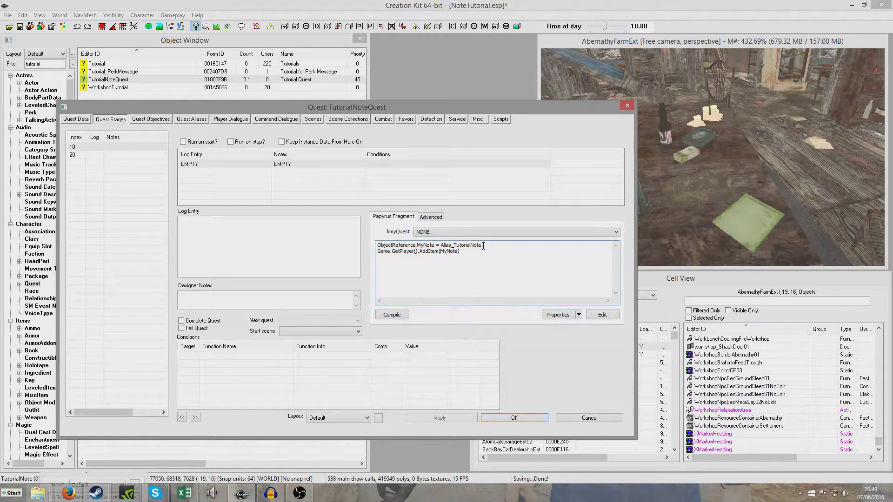
{"action": "type", "text": "etRef("}
{"action": "left_click", "coordinate": [386, 317]}
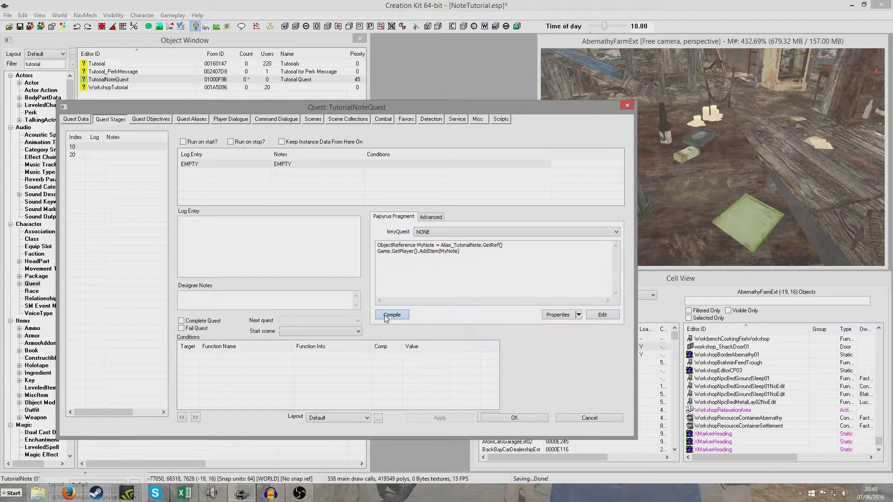
{"action": "left_click", "coordinate": [463, 251]}
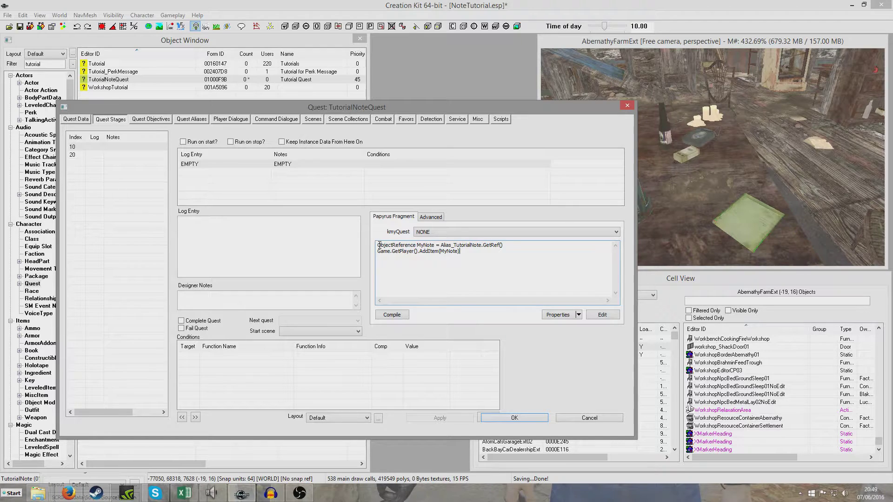
{"action": "left_click_drag", "start_coordinate": [378, 245], "coordinate": [433, 245]}
{"action": "left_click", "coordinate": [436, 247]}
{"action": "left_click_drag", "start_coordinate": [441, 246], "coordinate": [483, 246]}
{"action": "left_click_drag", "start_coordinate": [482, 246], "coordinate": [502, 246]}
{"action": "left_click_drag", "start_coordinate": [441, 245], "coordinate": [482, 247]}
{"action": "left_click_drag", "start_coordinate": [378, 246], "coordinate": [434, 248]}
{"action": "left_click_drag", "start_coordinate": [377, 252], "coordinate": [440, 251]}
{"action": "left_click", "coordinate": [441, 252]}
{"action": "left_click_drag", "start_coordinate": [440, 245], "coordinate": [491, 248]}
{"action": "left_click", "coordinate": [491, 248]}
{"action": "left_click", "coordinate": [392, 316]}
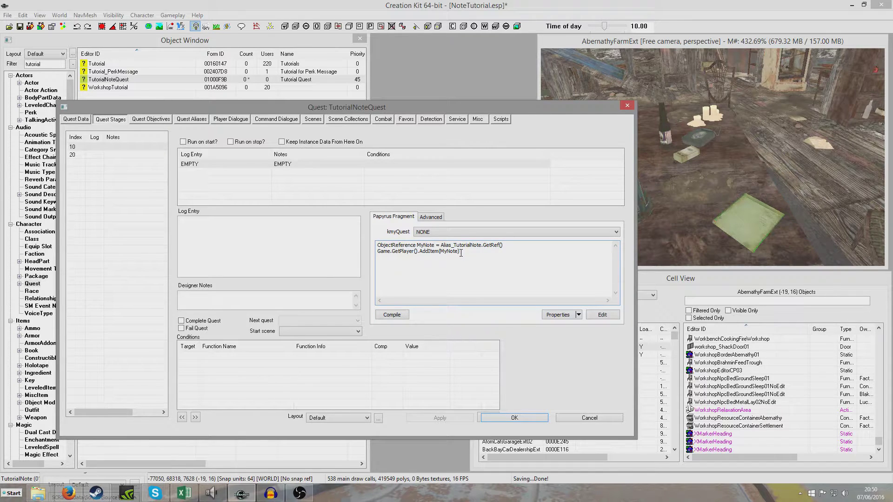
{"action": "type", "text": "etObjectiveDisplayed(10)"}
{"action": "mouse_move", "coordinate": [377, 259]}
{"action": "left_mouse_down"}
{"action": "mouse_move", "coordinate": [453, 258]}
{"action": "mouse_move", "coordinate": [376, 259]}
{"action": "left_mouse_up"}
{"action": "key", "text": "Delete"}
{"action": "left_click", "coordinate": [396, 317]}
{"action": "left_click", "coordinate": [462, 252]}
{"action": "left_click", "coordinate": [529, 417]}
Step: Save the NoteTutorial plugin and clear the quest selection in the Object Window
{"action": "left_click", "coordinate": [20, 27]}
{"action": "left_click", "coordinate": [148, 160]}
{"action": "left_click", "coordinate": [148, 160]}
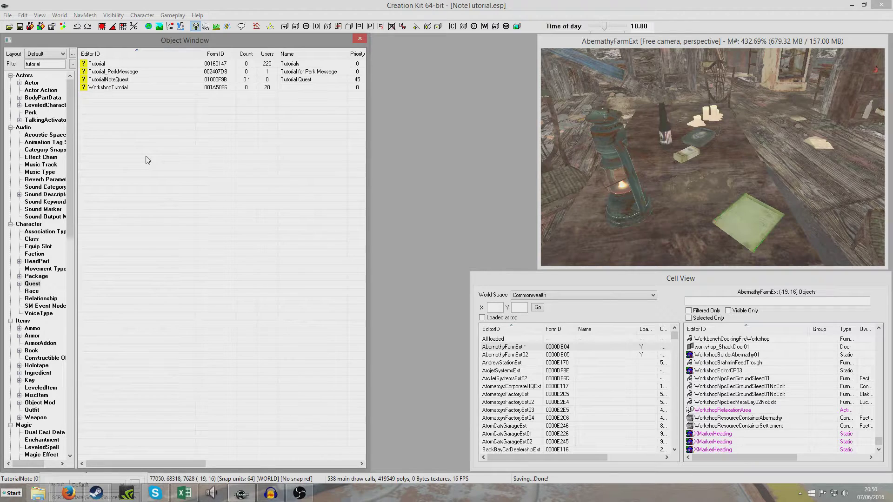
Step: Check the render window view, then select TutorialNoteQuest in the Object Window
{"action": "left_click", "coordinate": [749, 231]}
{"action": "scroll", "coordinate": [749, 232], "scroll_direction": "down", "scroll_amount": 5}
{"action": "scroll", "coordinate": [736, 219], "scroll_direction": "up", "scroll_amount": 8}
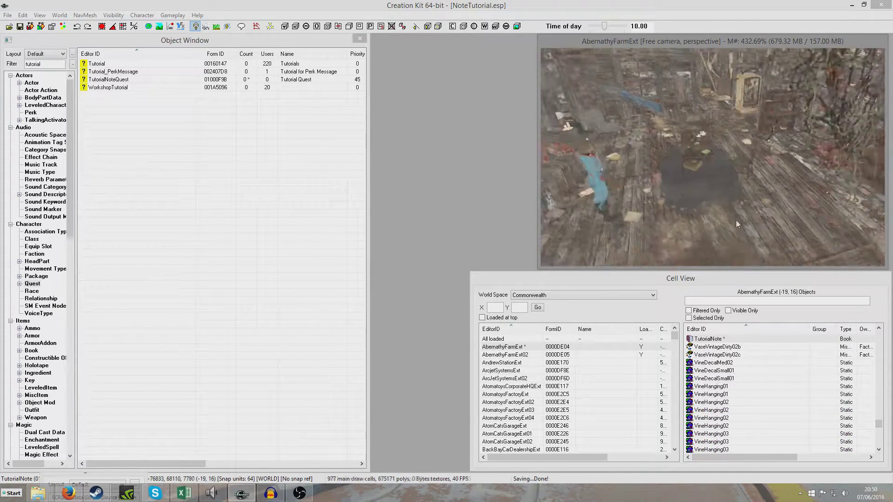
{"action": "scroll", "coordinate": [679, 127], "scroll_direction": "down", "scroll_amount": 10}
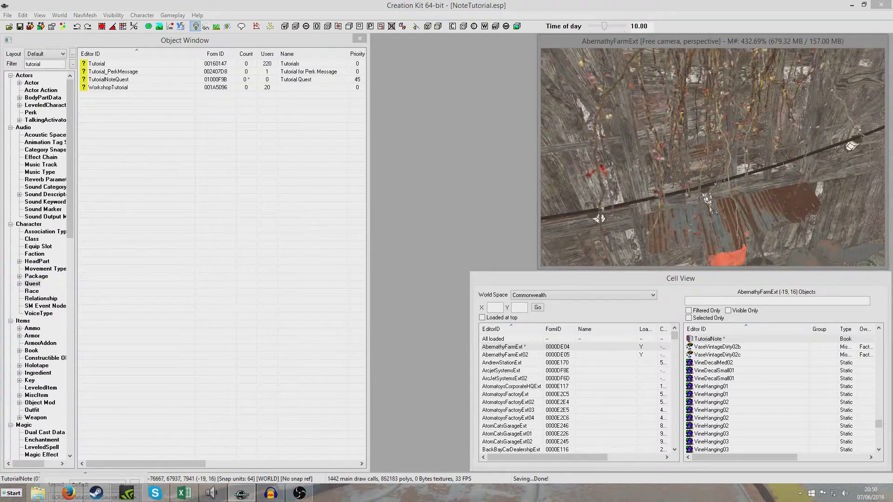
{"action": "scroll", "coordinate": [712, 210], "scroll_direction": "up", "scroll_amount": 10}
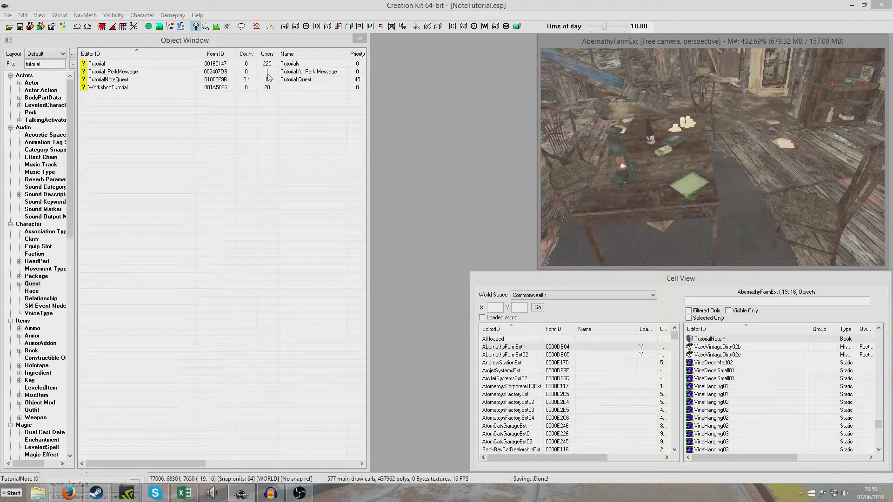
{"action": "left_click", "coordinate": [107, 82]}
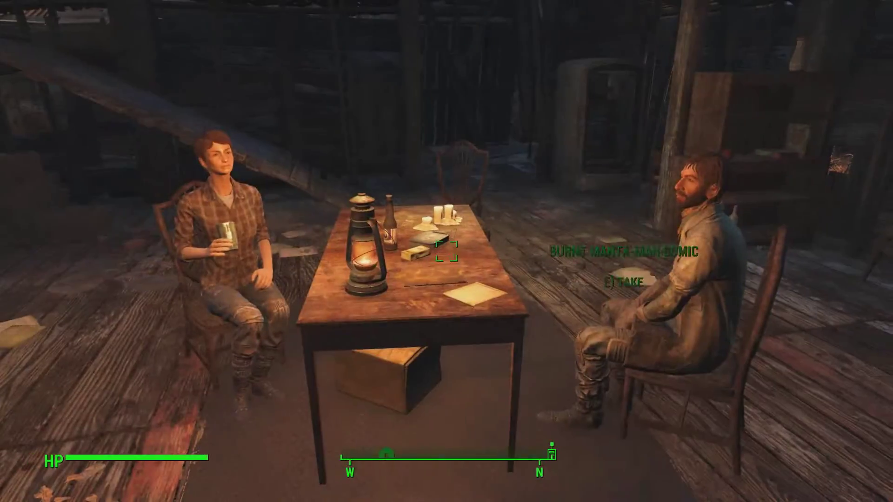
Step: Pick up and read the tutorial note on the Abernathy table, then close it to start Tutorial Quest
{"action": "key", "text": "e"}
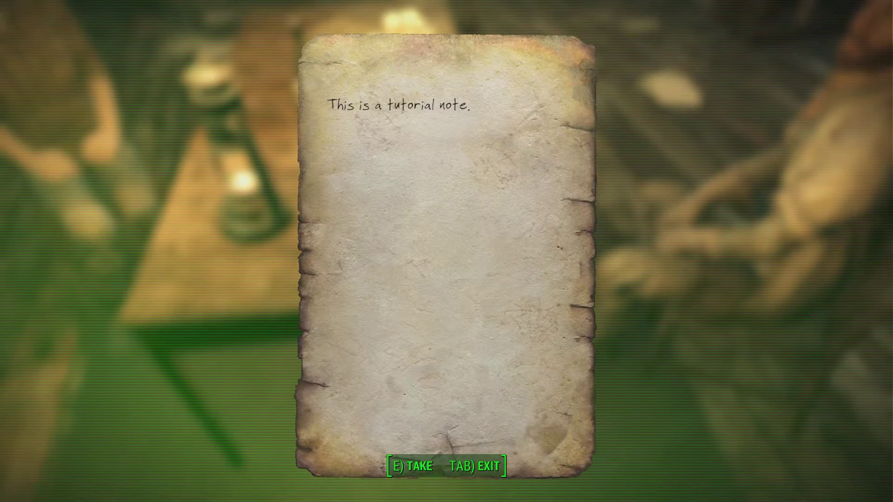
{"action": "key", "text": "Tab"}
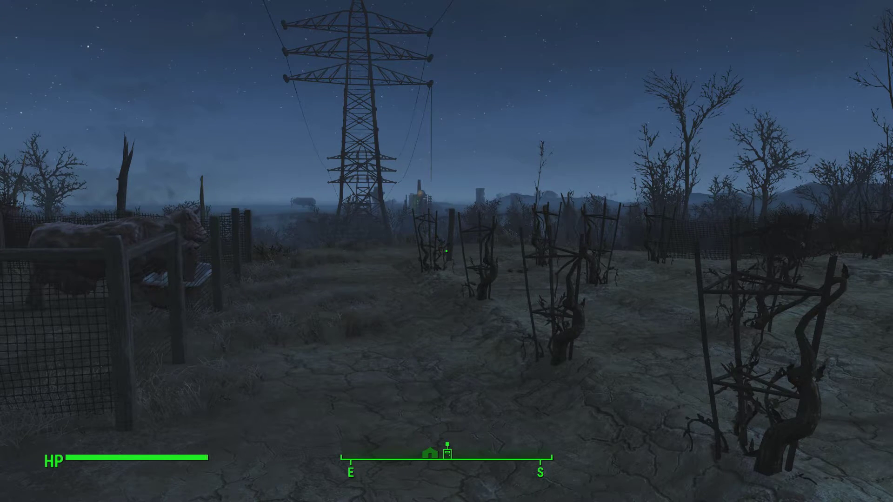
Step: Run the console command 'setstage 08000f9b 10' to set the quest to stage 10
{"action": "key", "text": "Escape"}
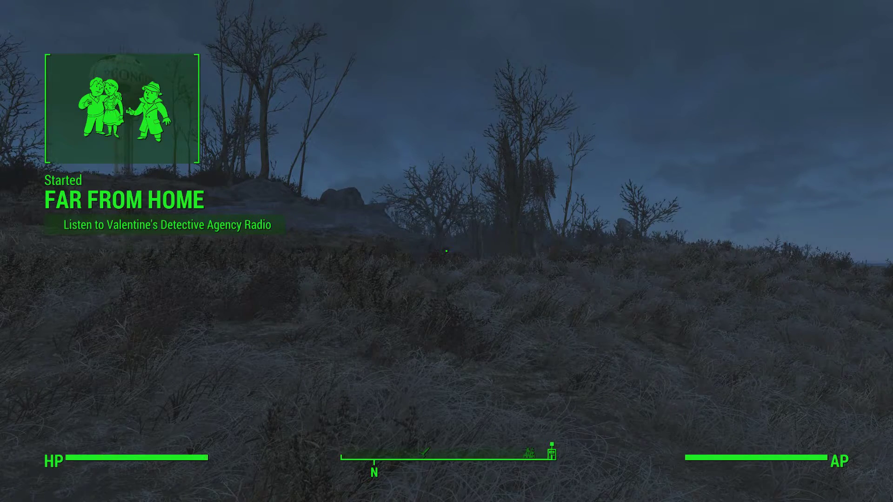
{"action": "key", "text": "grave"}
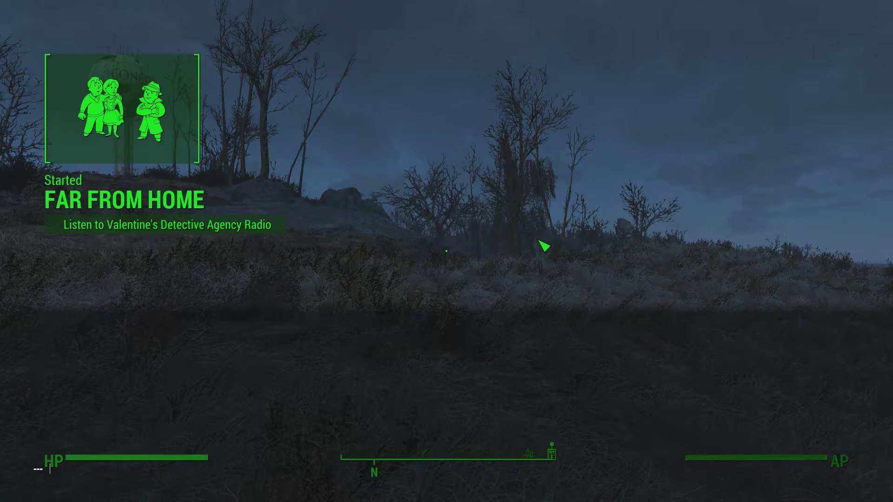
{"action": "type", "text": "setstage "}
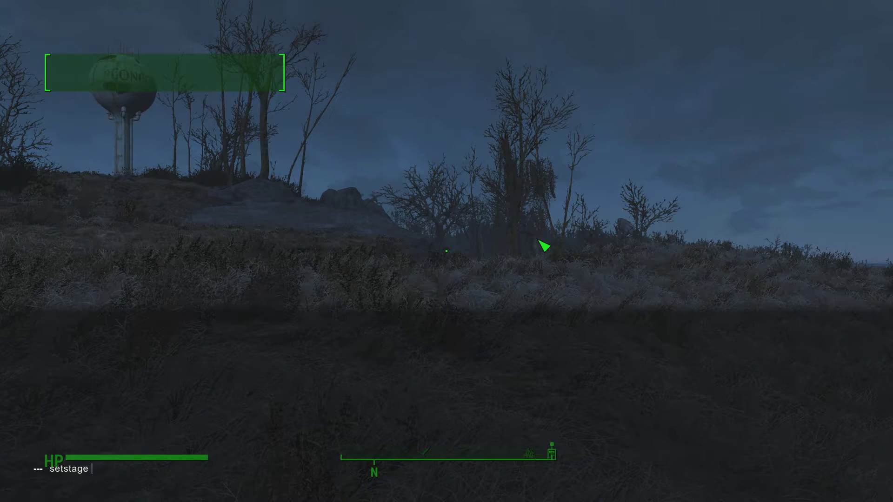
{"action": "type", "text": "08000f9b 10"}
{"action": "key", "text": "Return"}
{"action": "key", "text": "grave"}
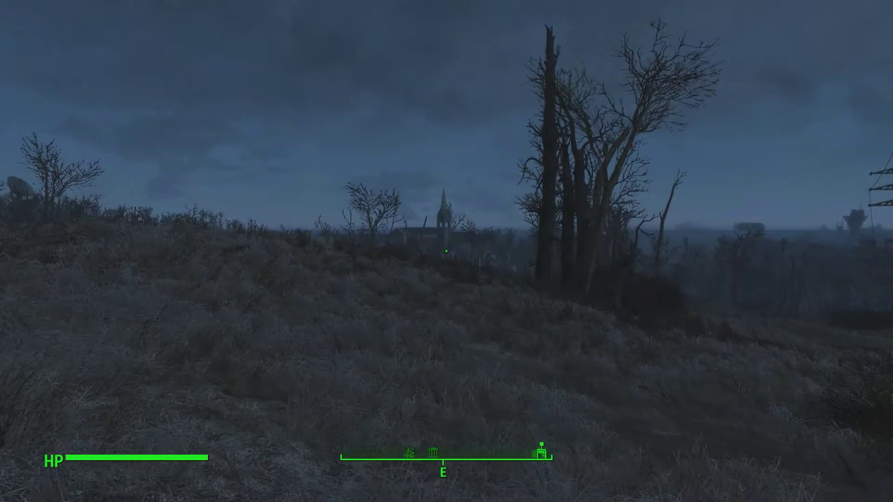
Step: Read the Tutorial Note from the Pip-Boy's Misc inventory list, then return to the world
{"action": "key", "text": "Tab"}
{"action": "left_click", "coordinate": [317, 88]}
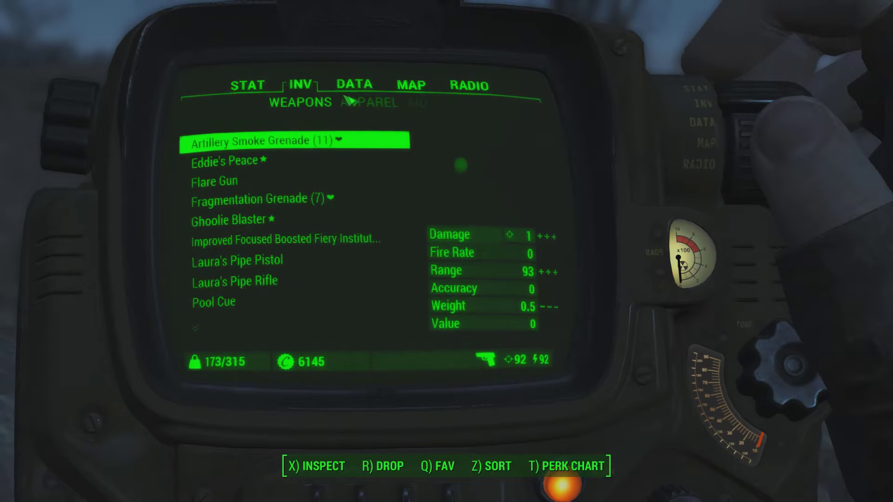
{"action": "left_click", "coordinate": [348, 101]}
{"action": "left_click", "coordinate": [393, 107]}
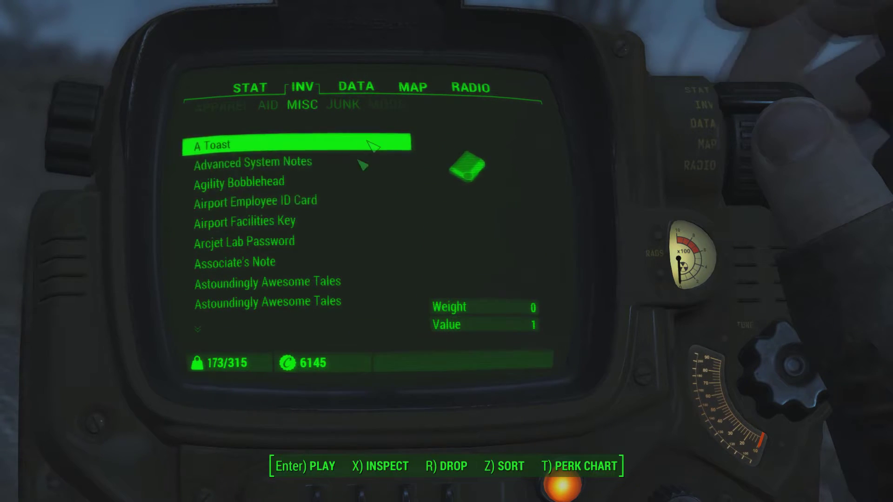
{"action": "scroll", "coordinate": [330, 240], "scroll_direction": "down", "scroll_amount": 4}
{"action": "scroll", "coordinate": [333, 241], "scroll_direction": "down", "scroll_amount": 20}
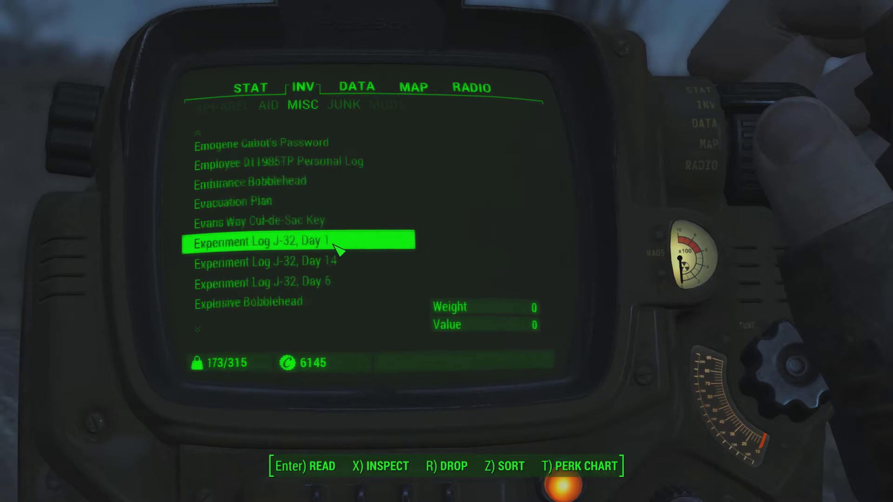
{"action": "scroll", "coordinate": [335, 249], "scroll_direction": "down", "scroll_amount": 8}
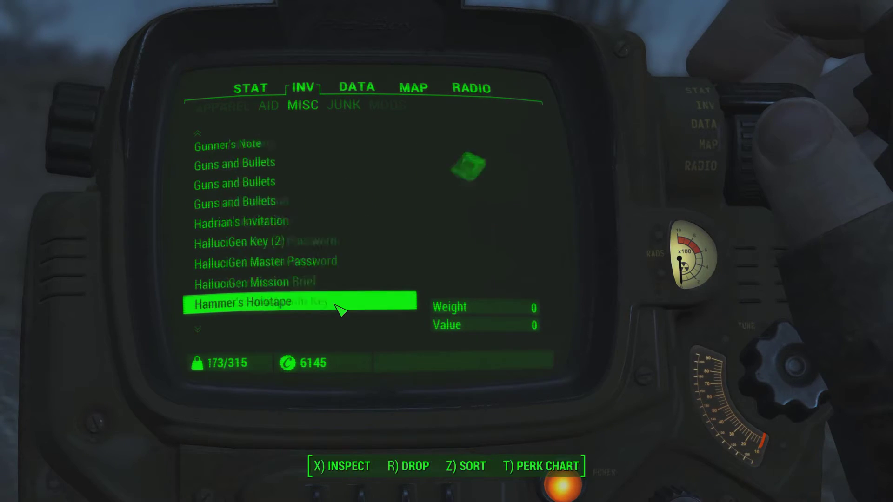
{"action": "scroll", "coordinate": [342, 307], "scroll_direction": "down", "scroll_amount": 20}
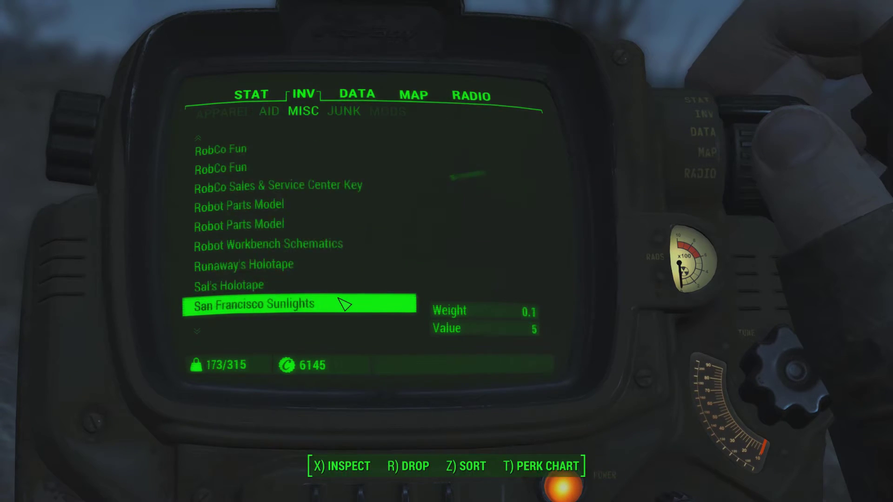
{"action": "scroll", "coordinate": [344, 305], "scroll_direction": "down", "scroll_amount": 6}
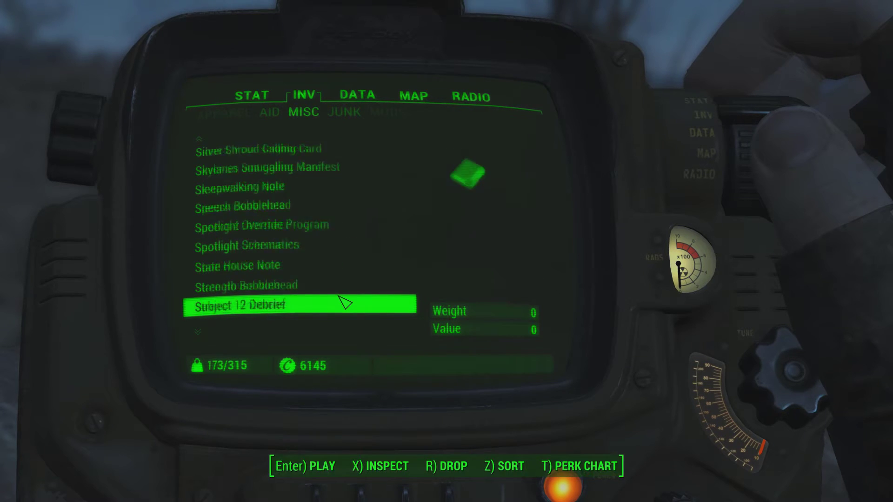
{"action": "scroll", "coordinate": [345, 303], "scroll_direction": "down", "scroll_amount": 10}
{"action": "scroll", "coordinate": [344, 303], "scroll_direction": "down", "scroll_amount": 5}
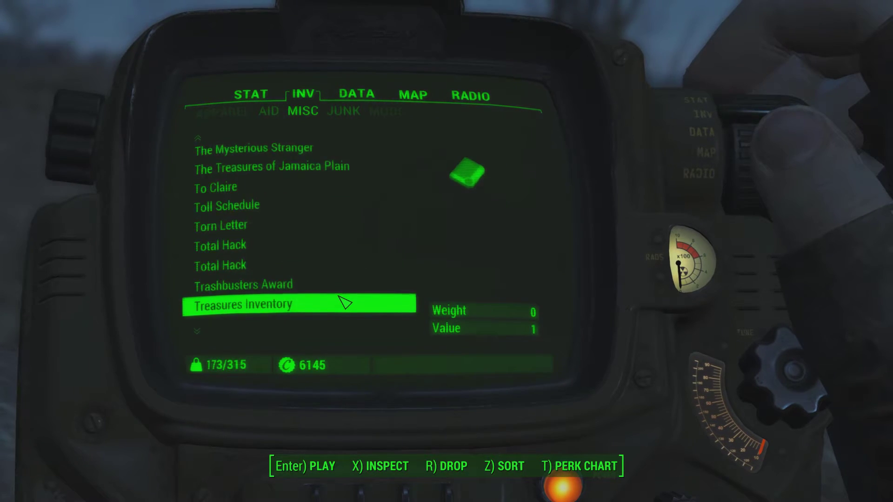
{"action": "scroll", "coordinate": [344, 302], "scroll_direction": "down", "scroll_amount": 3}
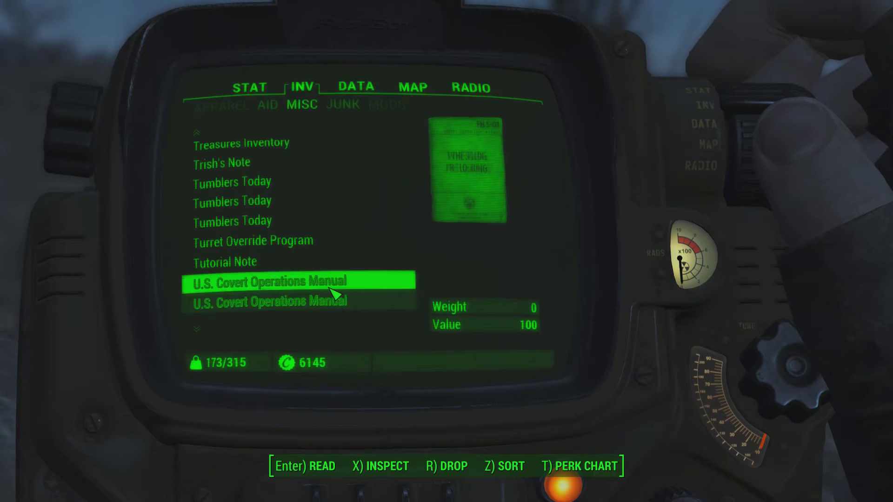
{"action": "left_click", "coordinate": [325, 261]}
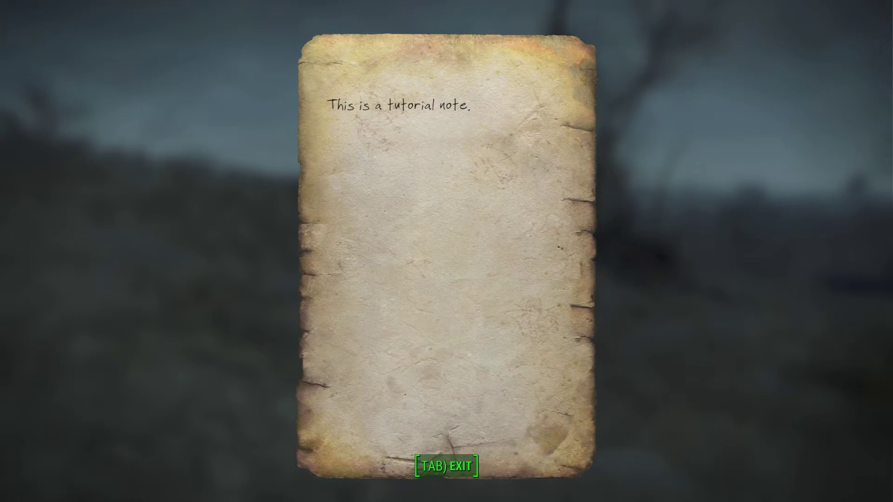
{"action": "key", "text": "Tab"}
{"action": "key", "text": "Tab"}
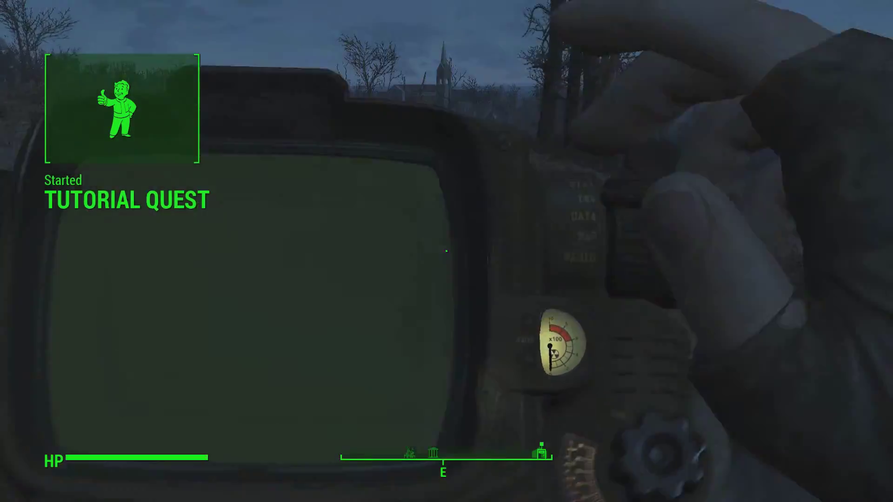
Step: Walk through Abernathy Farm past the porch and field, climbing the stairs to the upper deck
{"action": "mouse_move", "coordinate": [447, 251]}
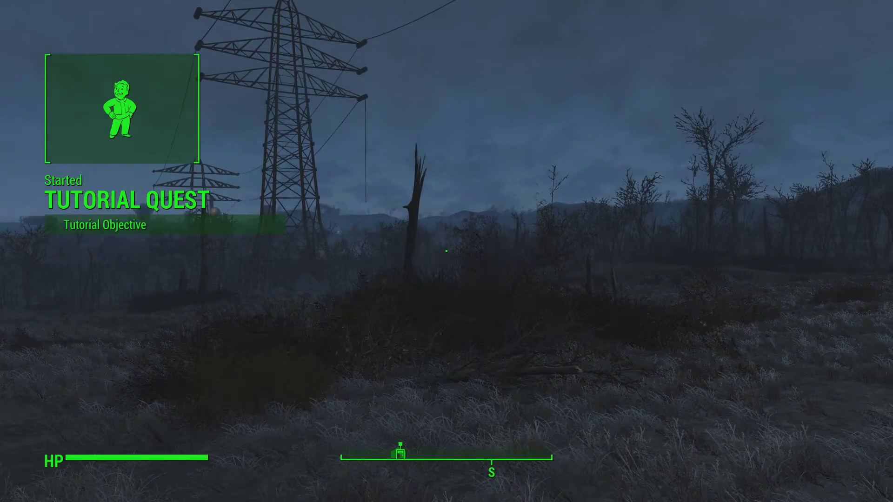
{"action": "key", "text": "v"}
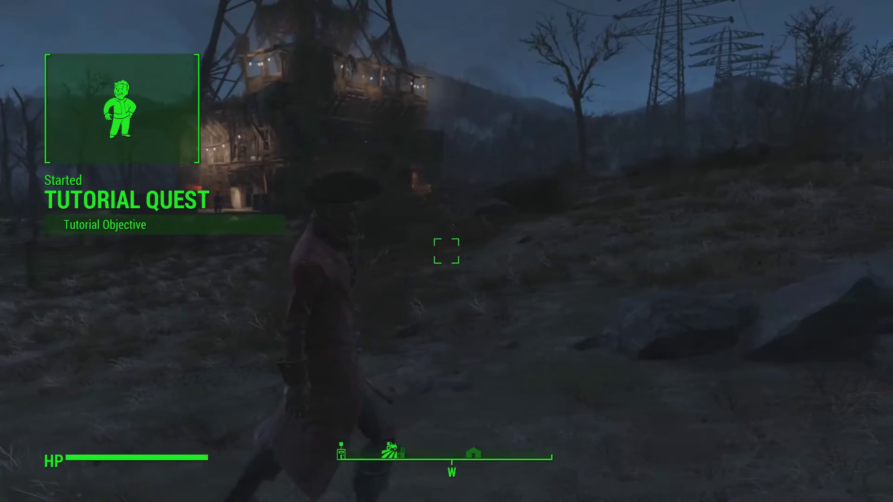
{"action": "key", "text": "v"}
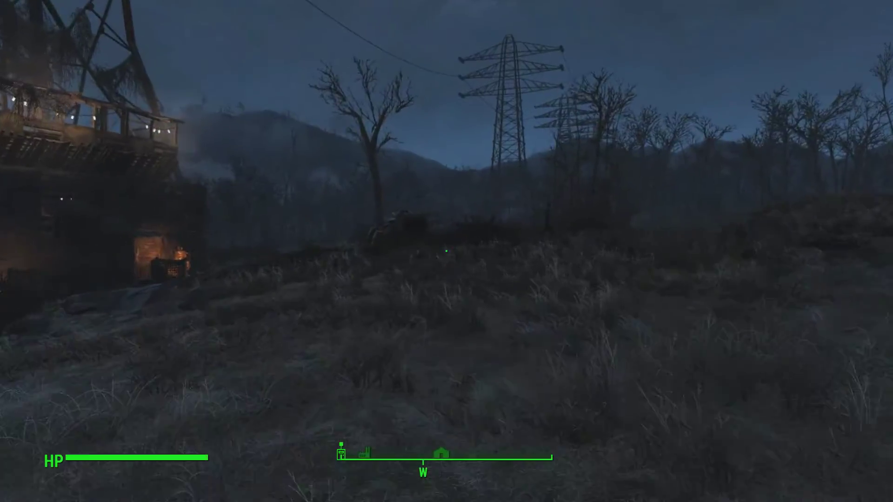
{"action": "key", "text": "w"}
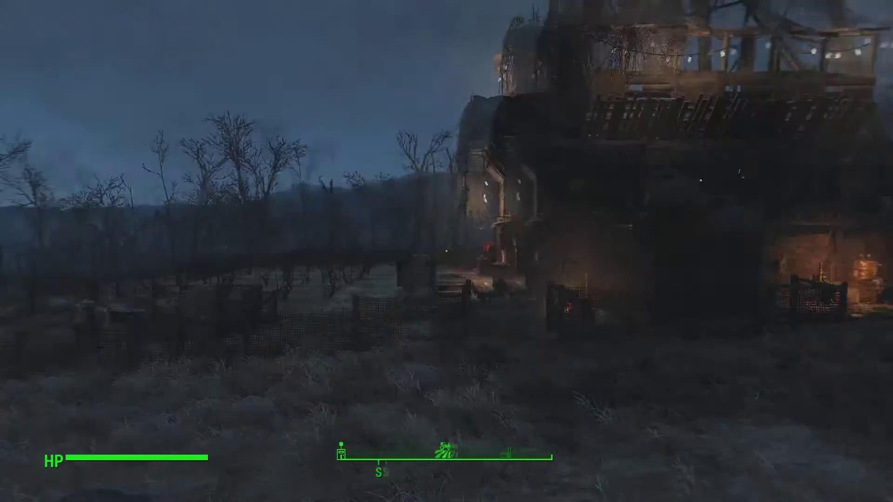
{"action": "key", "text": "w"}
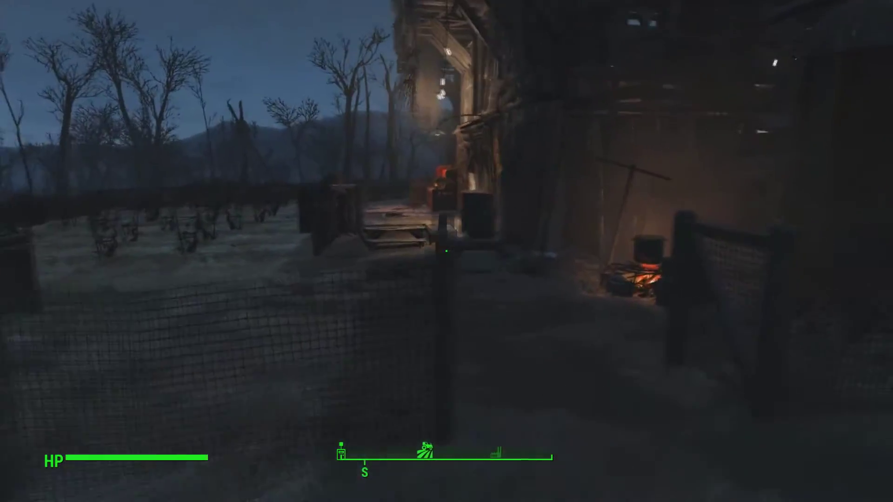
{"action": "key", "text": "w"}
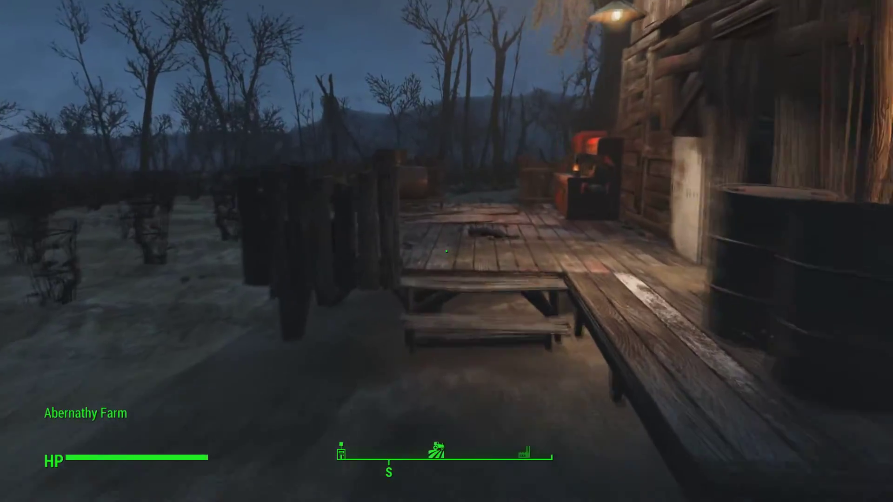
{"action": "key", "text": "w"}
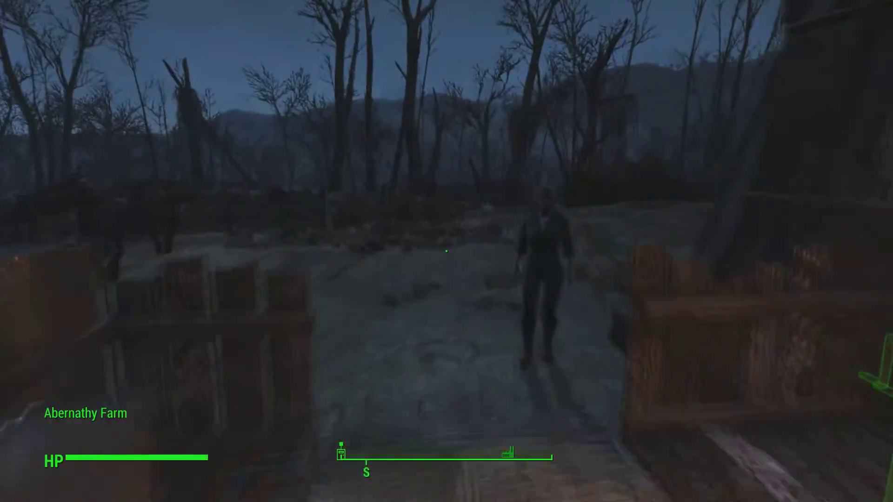
{"action": "key", "text": "w"}
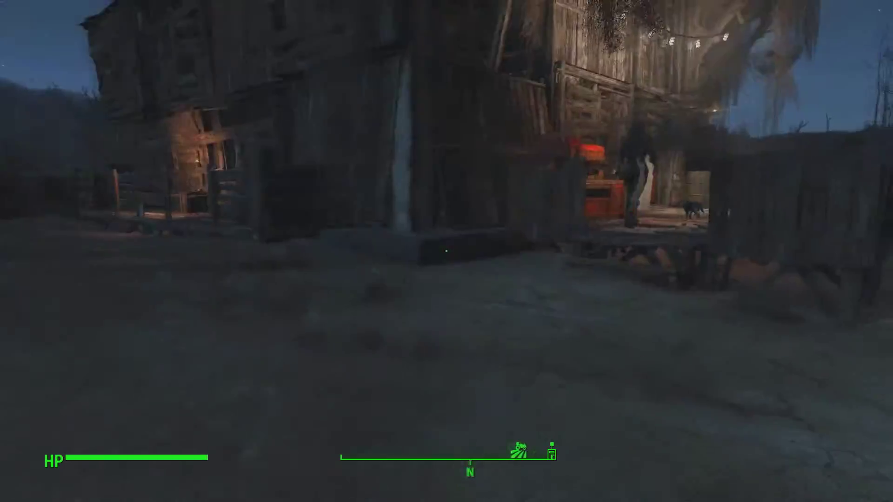
{"action": "key", "text": "w"}
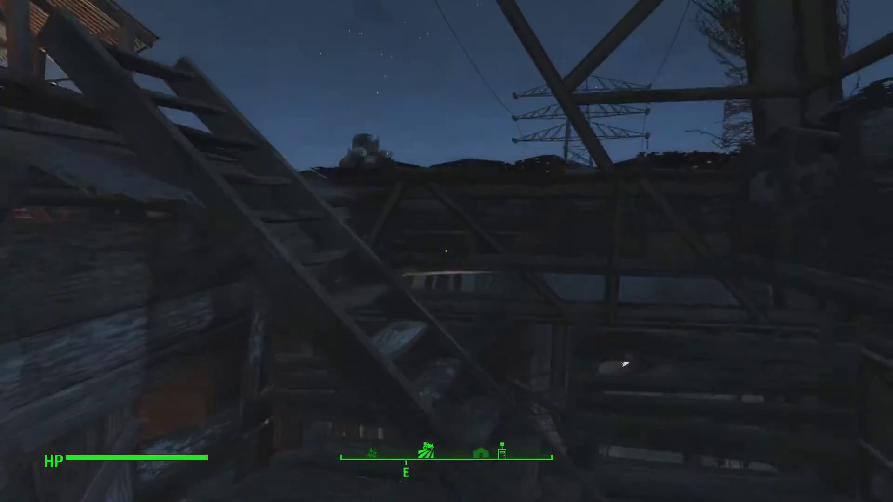
{"action": "key", "text": "w"}
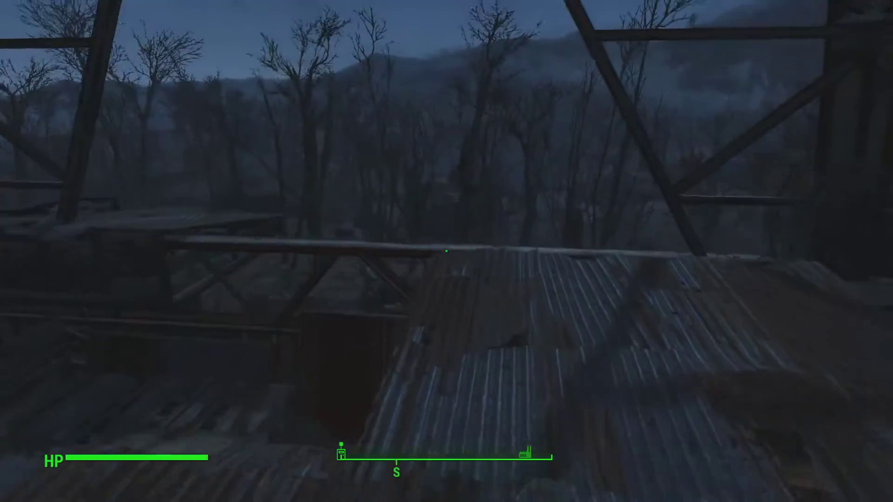
Step: Switch to third-person, cross the upper deck, and fire the gatling laser at the vertibird
{"action": "key", "text": "f"}
{"action": "key", "text": "f"}
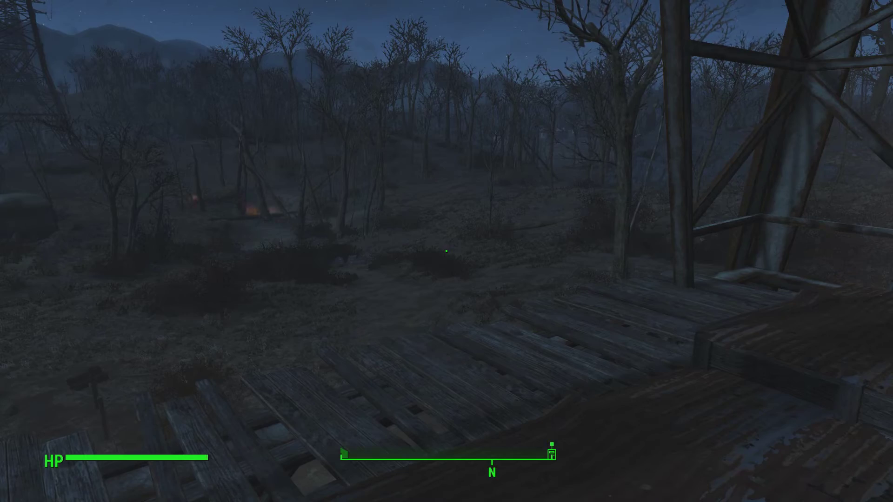
{"action": "key", "text": "w"}
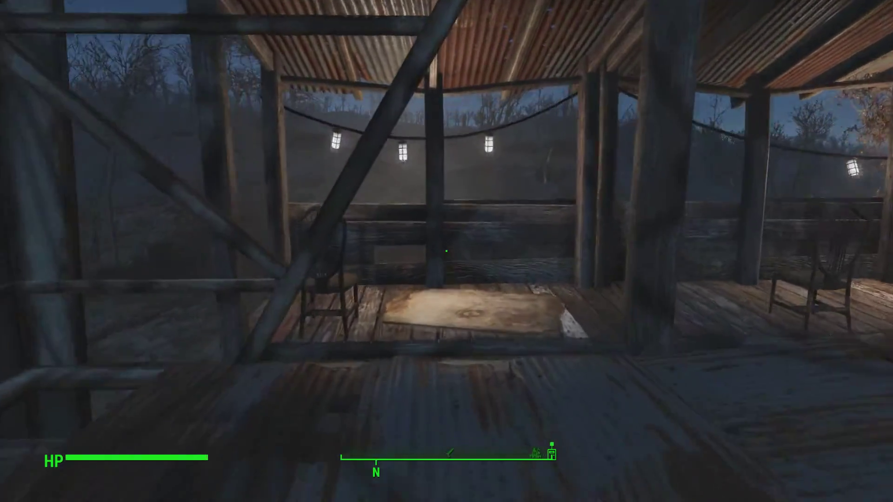
{"action": "key", "text": "w"}
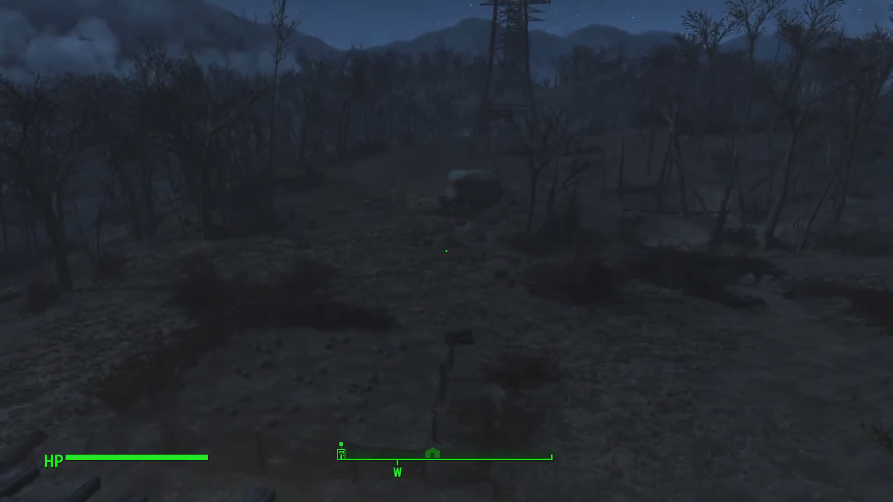
{"action": "key", "text": "w"}
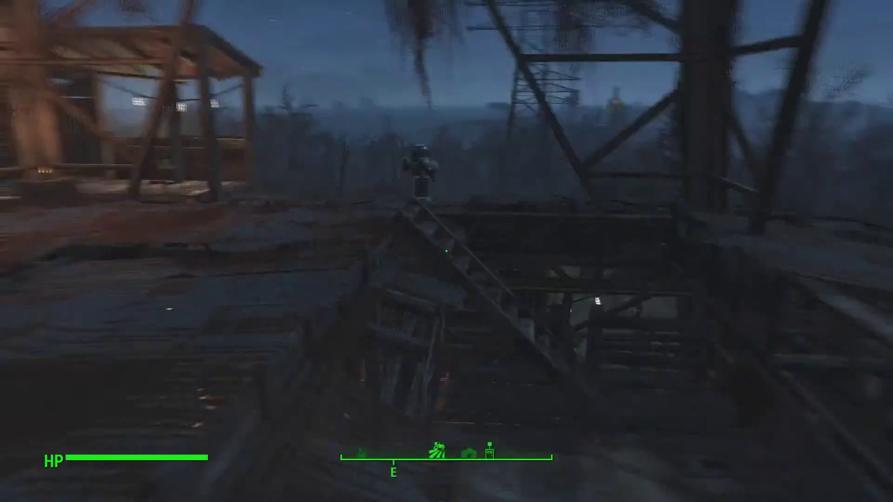
{"action": "key", "text": "w"}
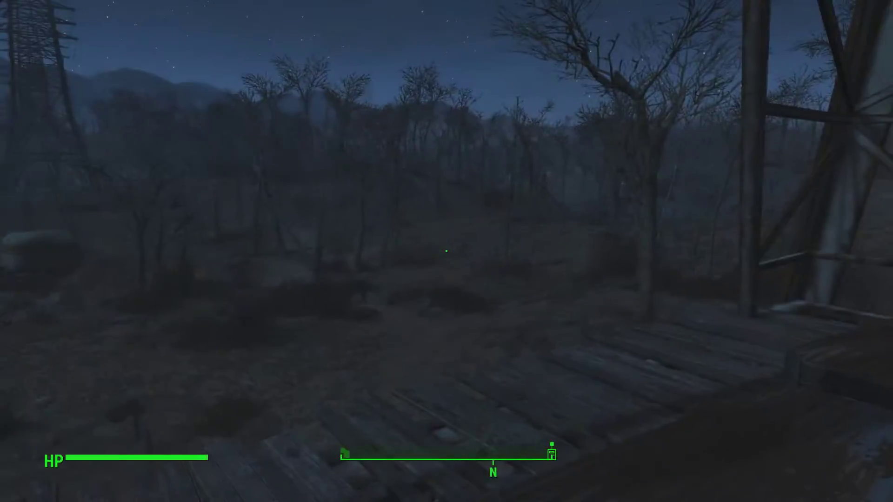
{"action": "key", "text": "w"}
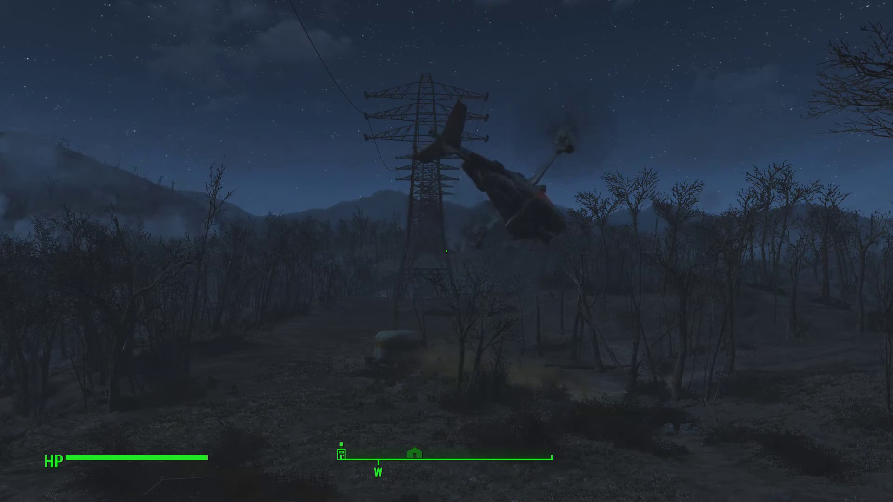
{"action": "key", "text": "r"}
{"action": "left_click_drag", "start_coordinate": [447, 251], "coordinate": [447, 251]}
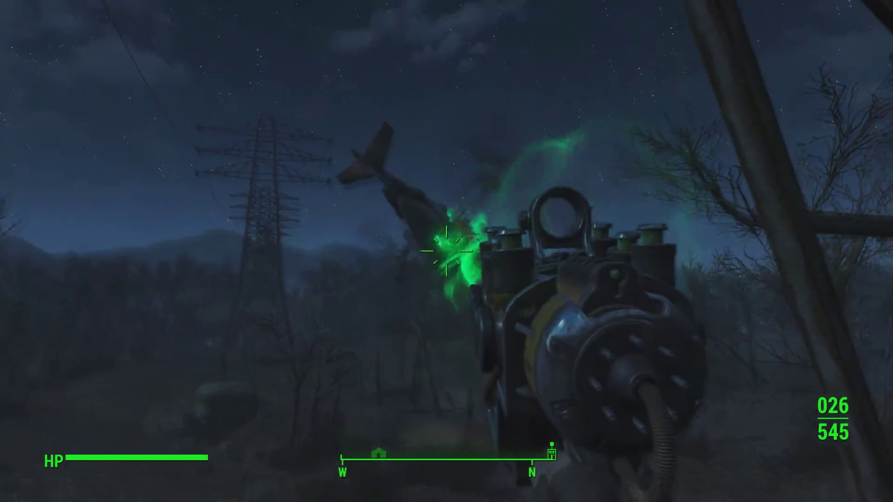